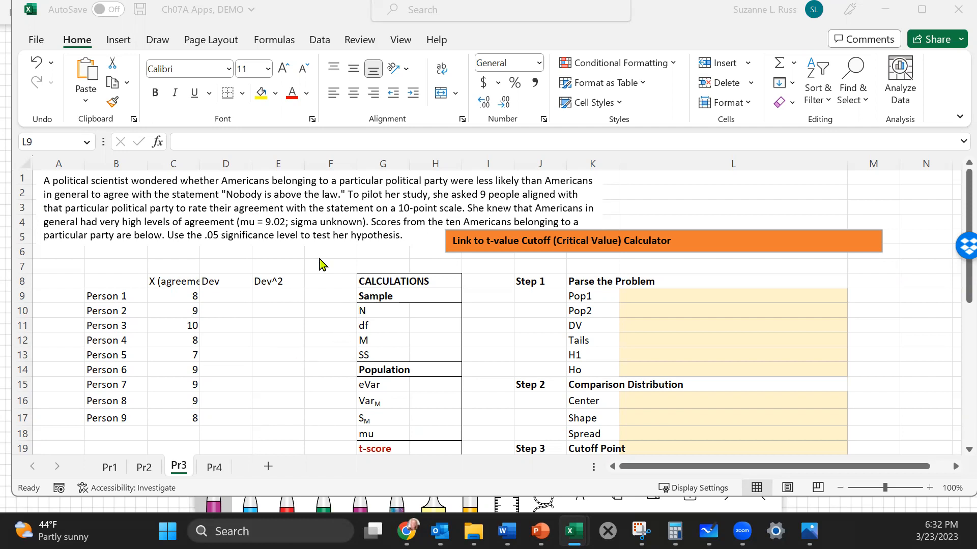
Fill in Pop1 as "People from a particular political party" and Pop2 as "People in general" under Step 1
click(670, 296)
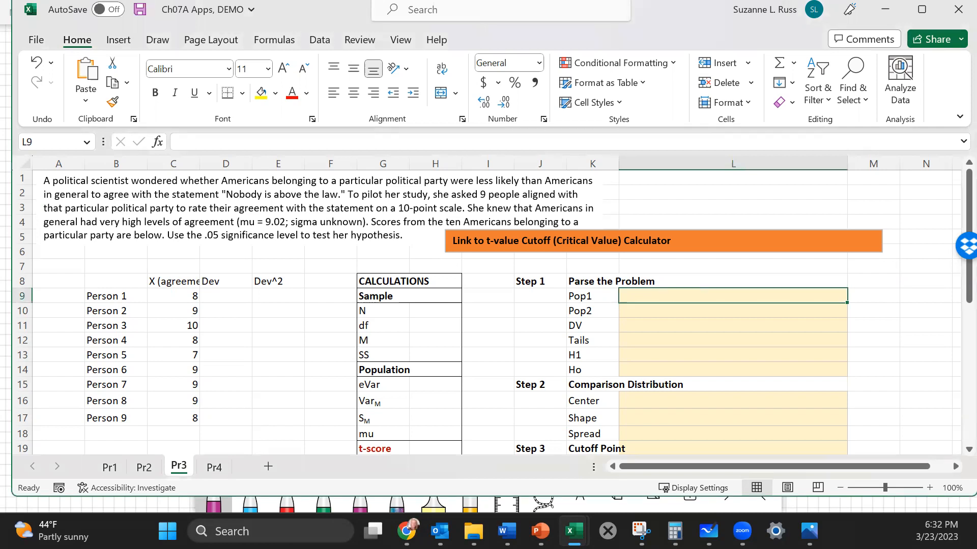
text(People )
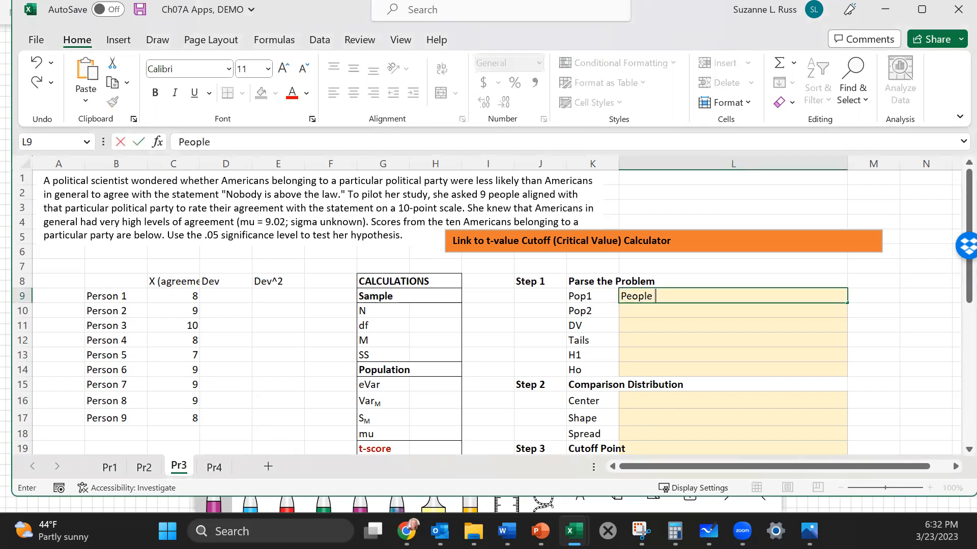
text(from a par)
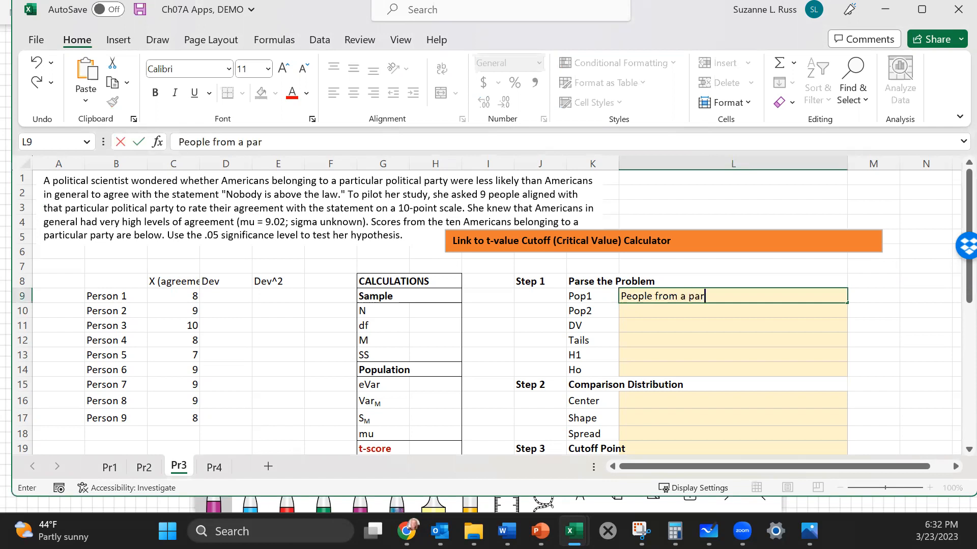
text(ticular political party)
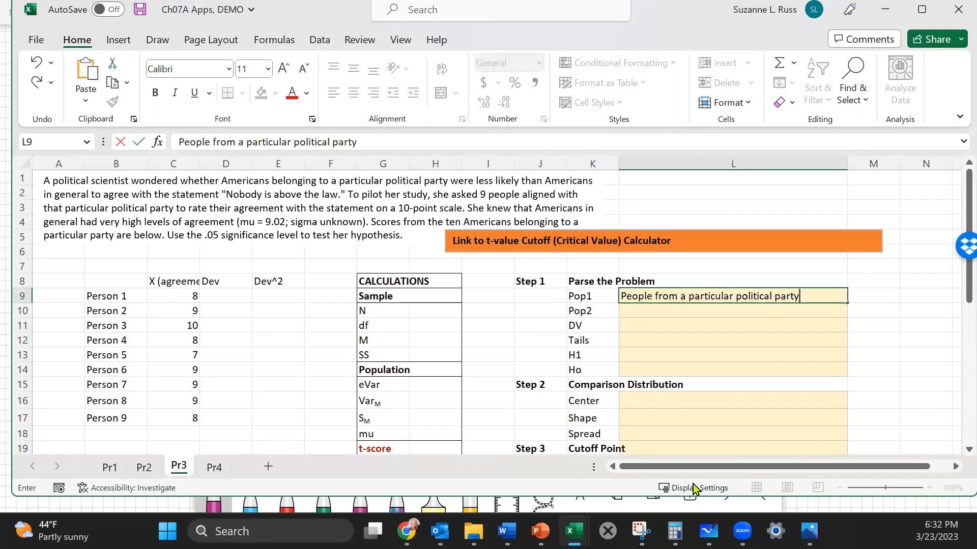
click(673, 309)
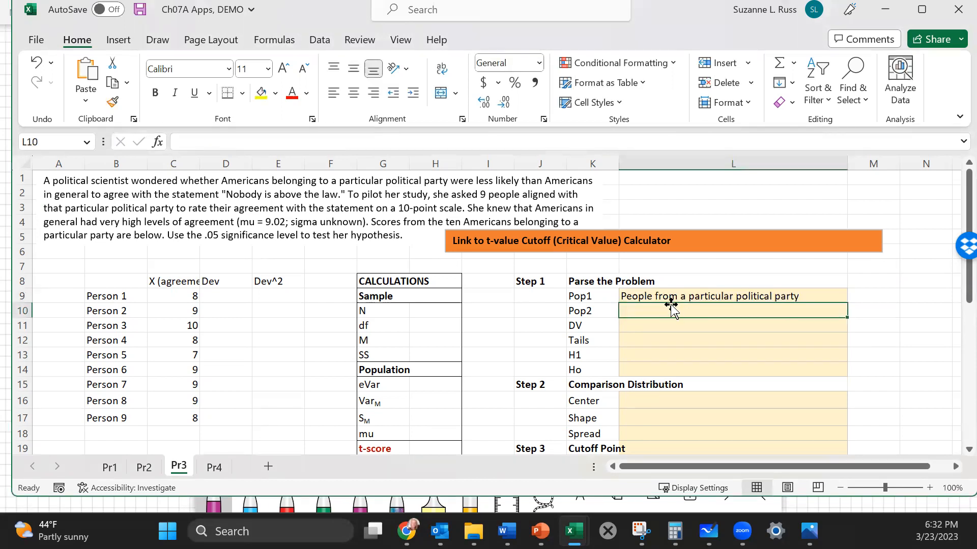
text(People in general)
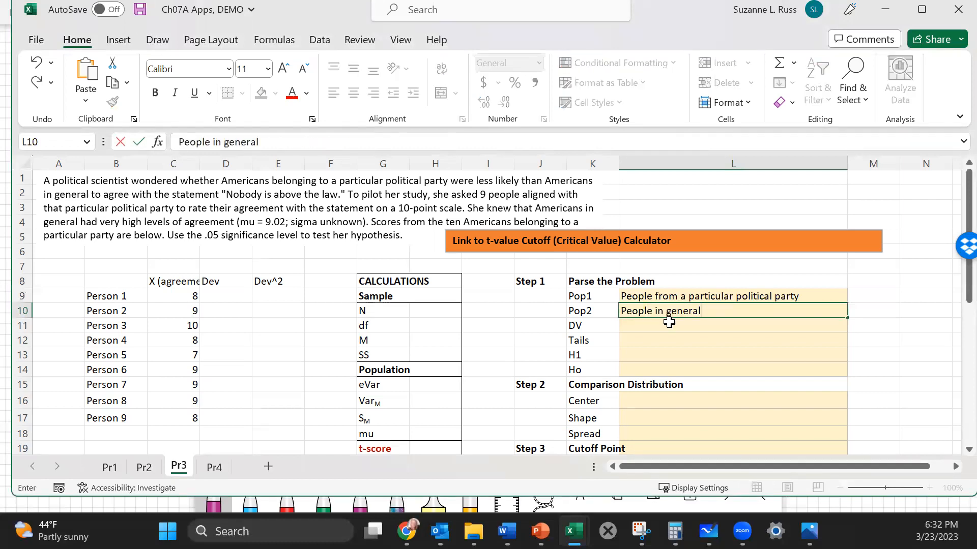
Enter "Agreement with law statement" as the DV in Step 1
click(669, 322)
text(Ag)
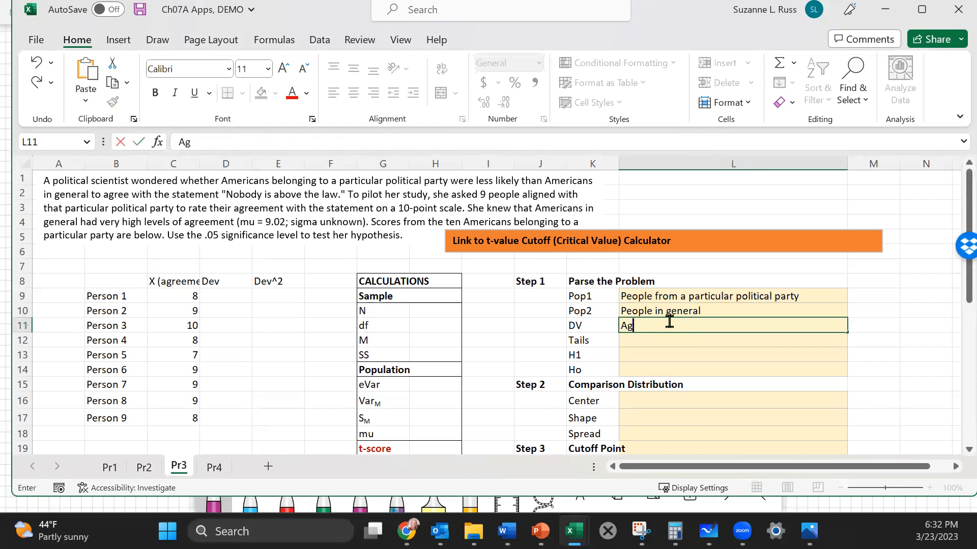
text(reement with l)
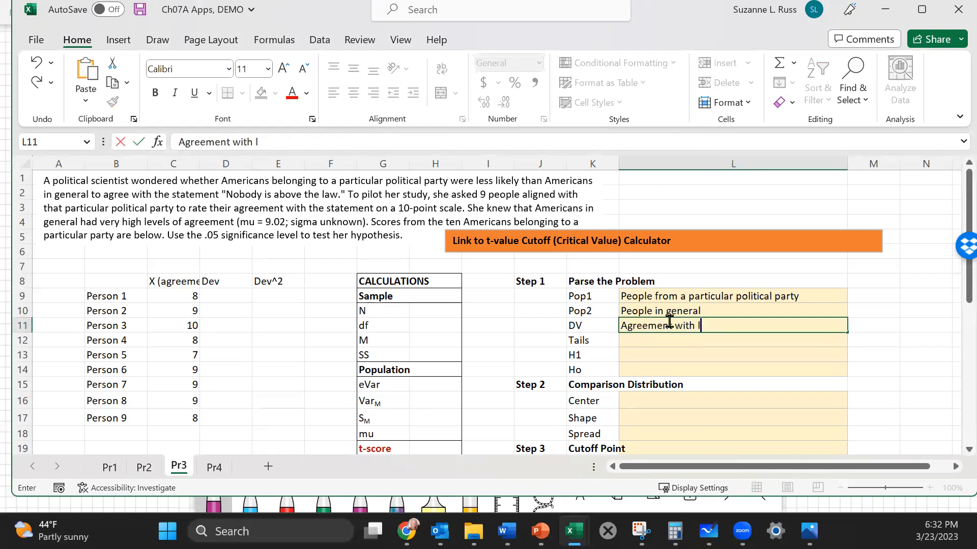
text(aw statement)
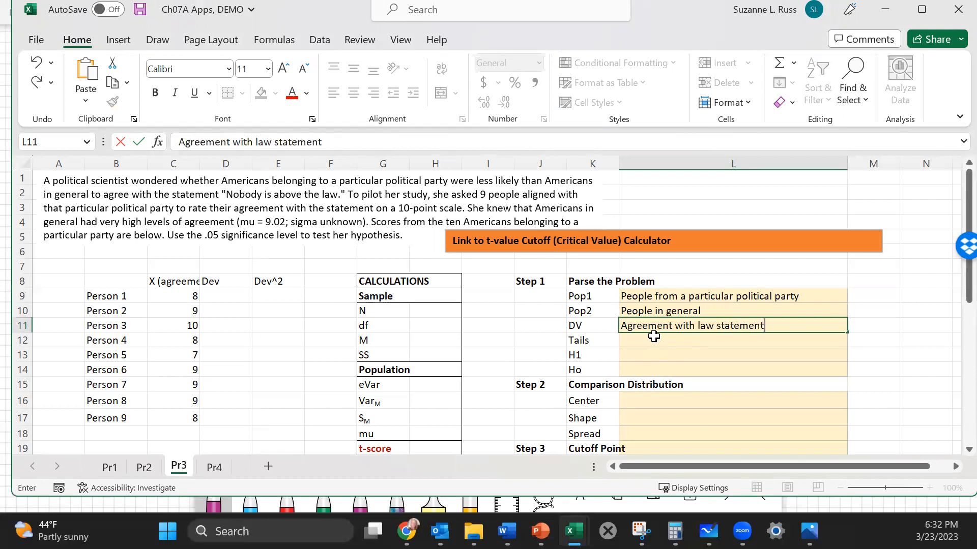
key(Return)
Highlight "were less" in the problem text and enter "One-tailed low" for Tails
drag(450, 181, 496, 180)
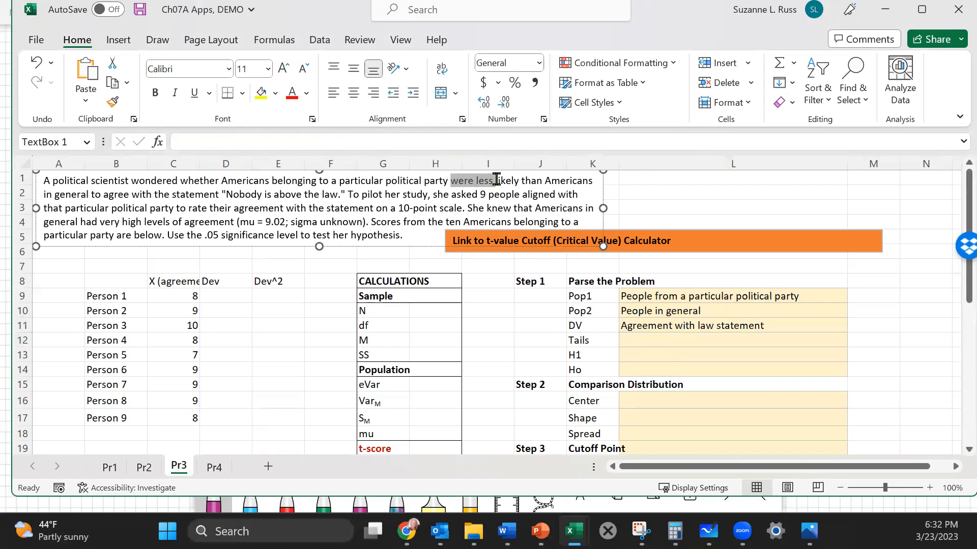
click(698, 336)
text(One-t)
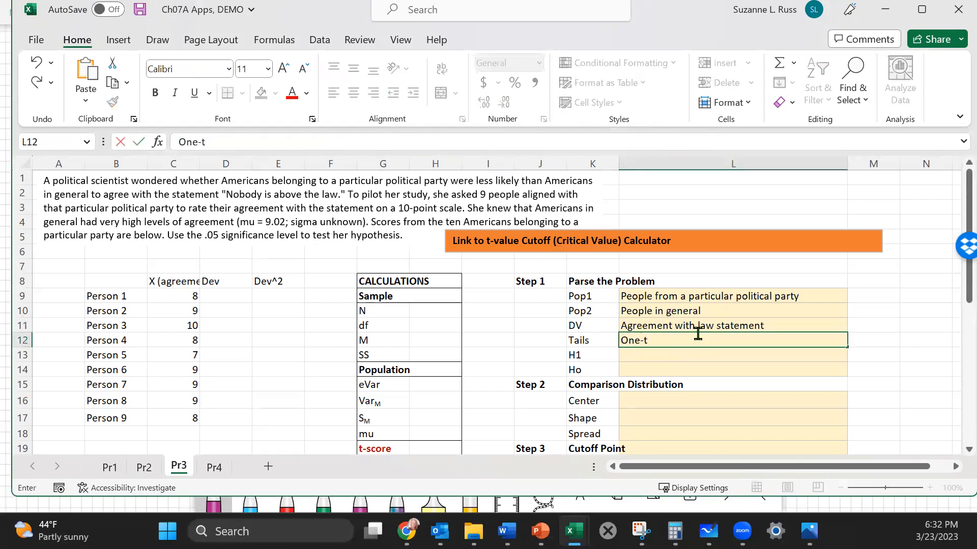
text(ailed low)
key(Return)
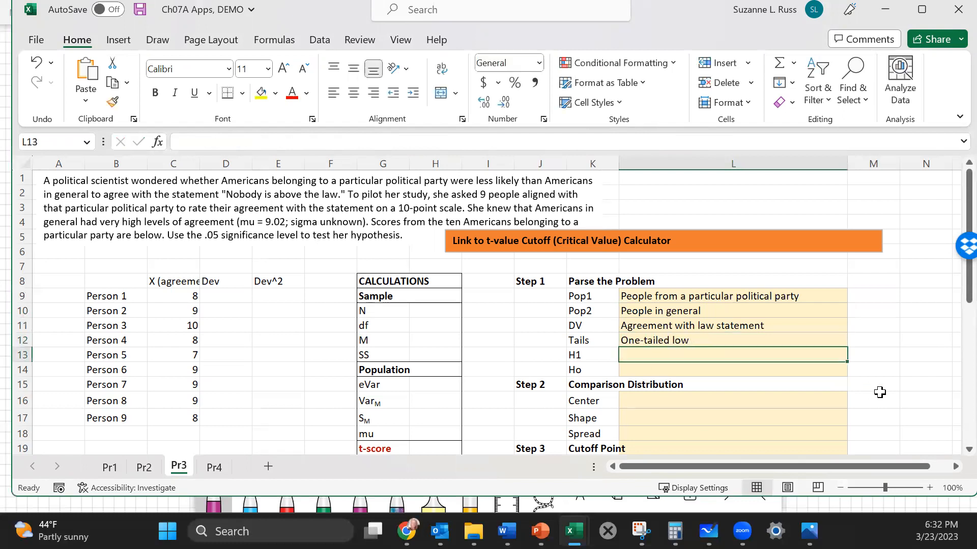
Enter the H1 hypothesis "Population 1 will have lower agreement scores than Pop2 (Ha:mu1 < mu2)"
text(Population)
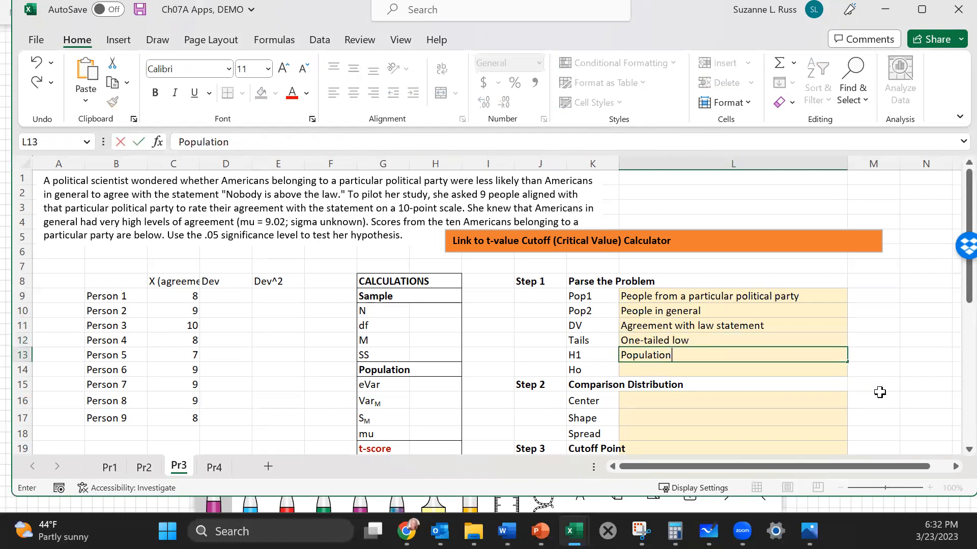
text( 1 will have lower)
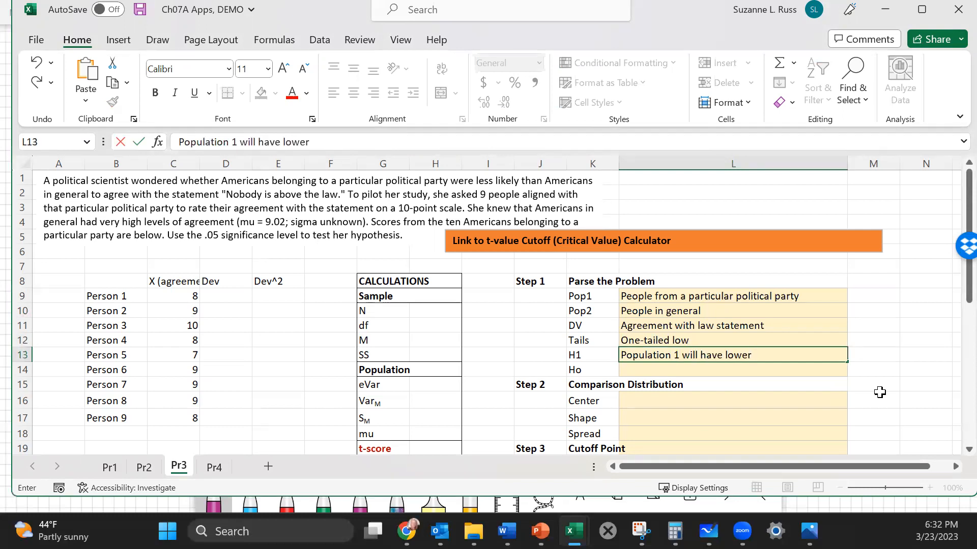
text( agreement scores than Po)
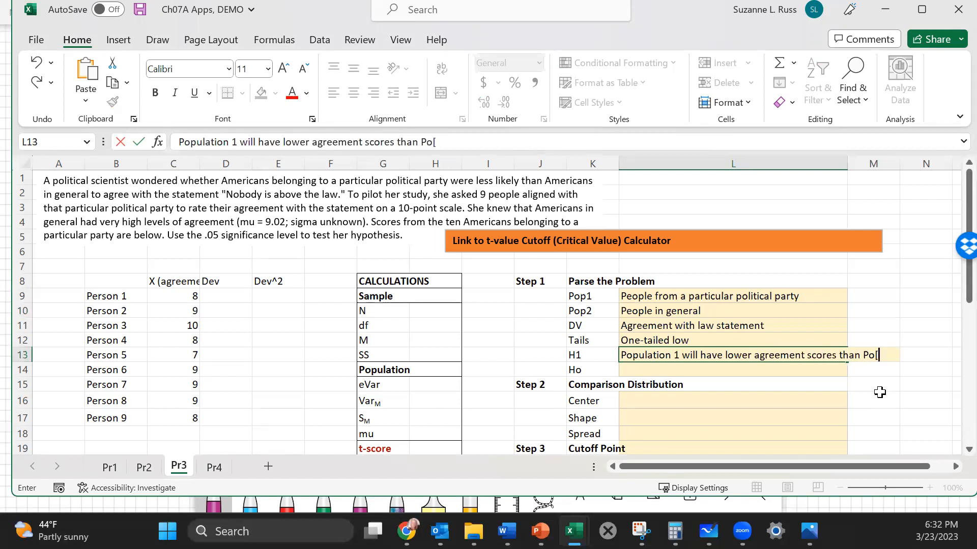
text(p2 (H)
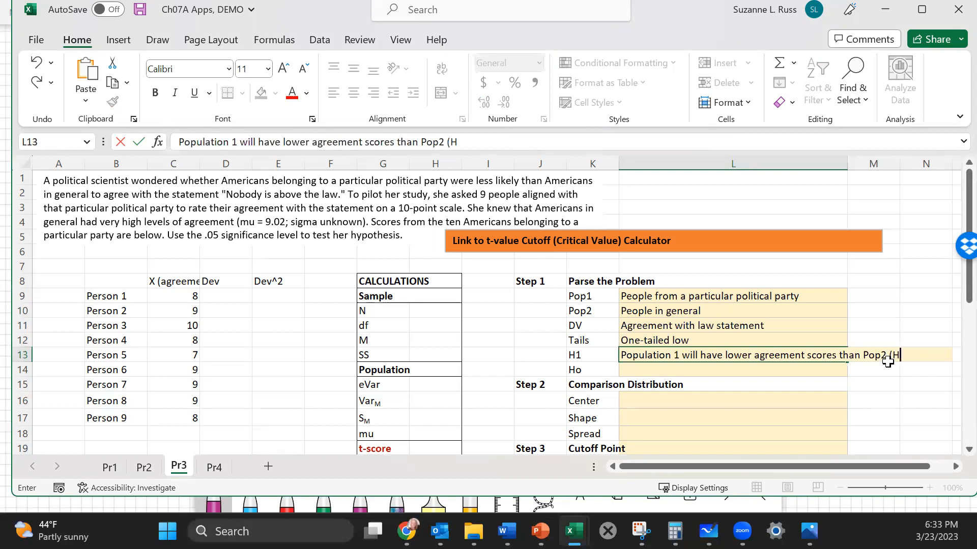
text(a:mu1 < mu2)
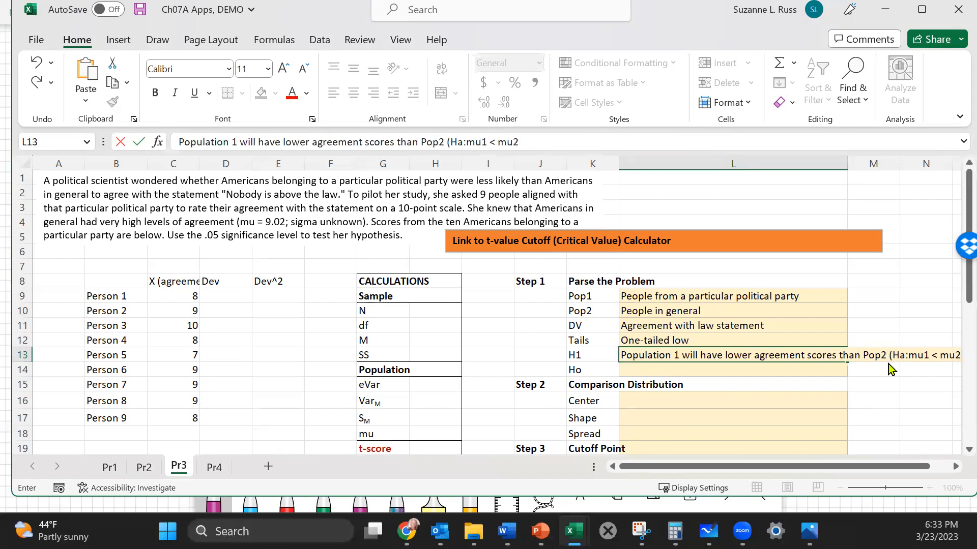
text())
click(629, 414)
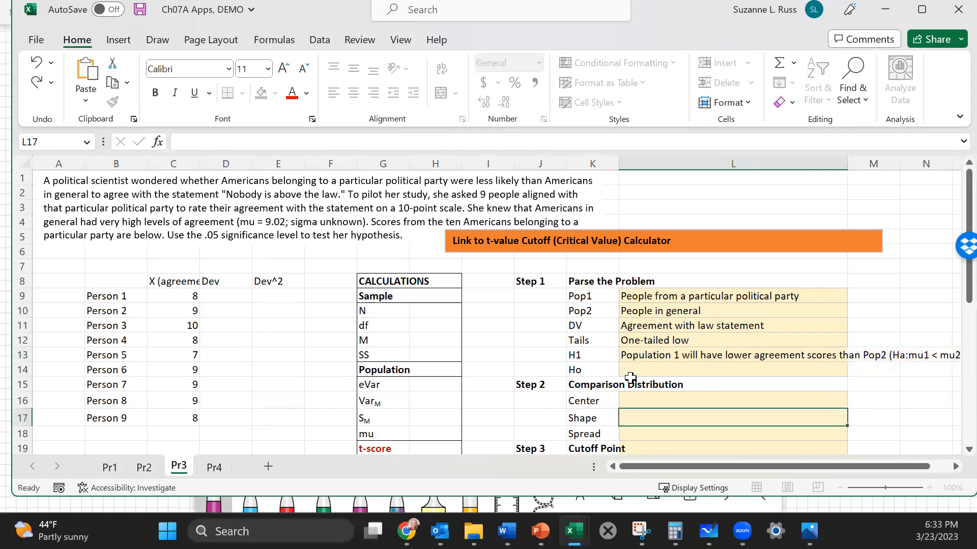
Copy the H1 statement into the Ho answer cell L14
click(630, 370)
click(631, 357)
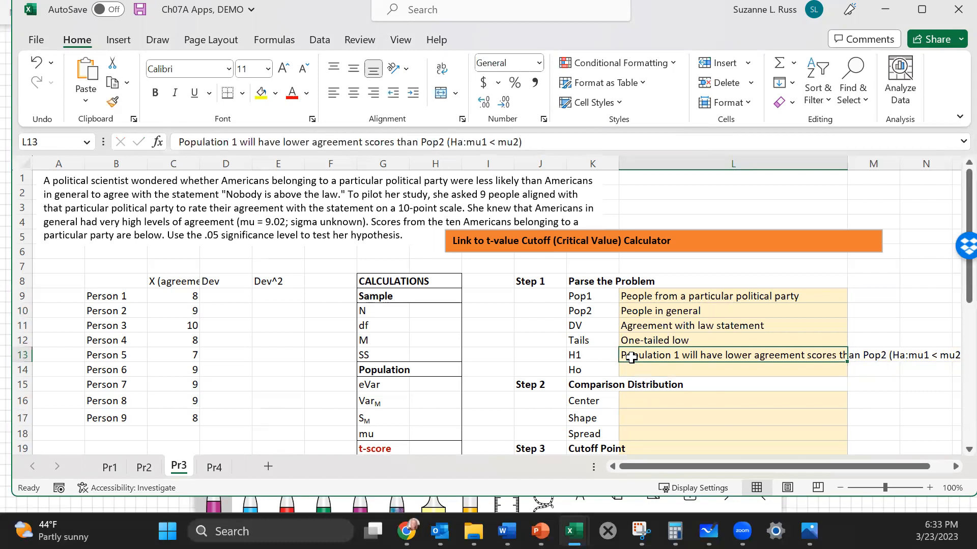
key(ctrl+c)
click(631, 368)
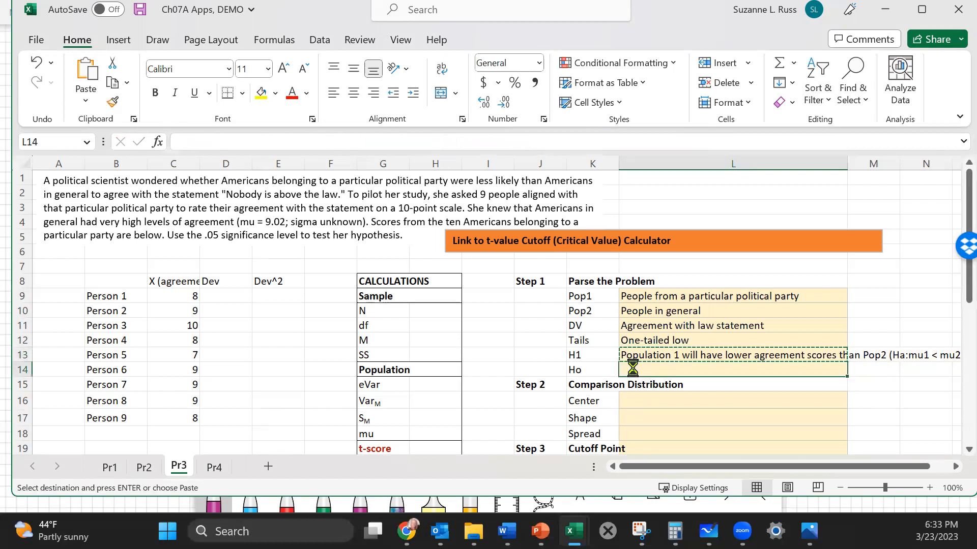
key(ctrl+v)
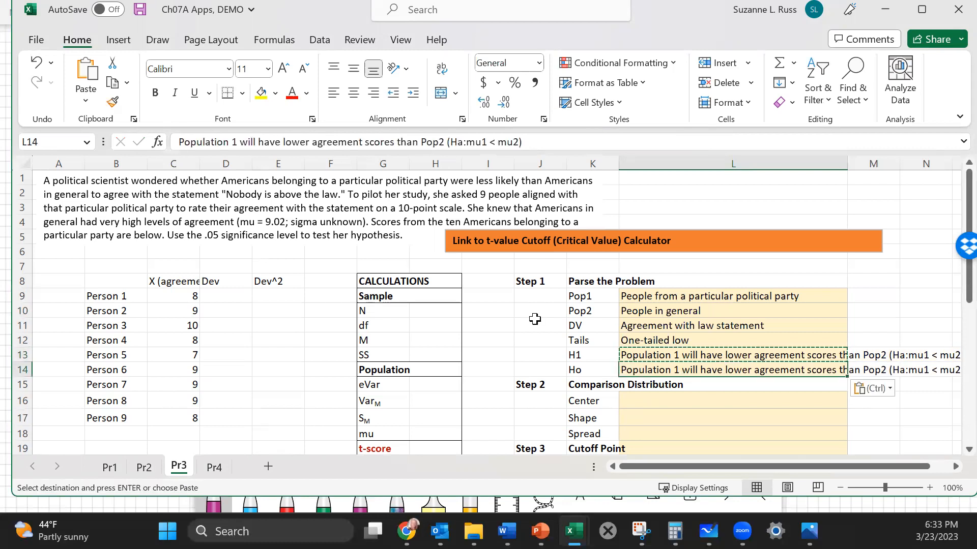
Edit the Ho statement to read "Population 1 will NOT have lower agreement scores than Pop2 (Ha: mu1 = mu2)"
click(282, 141)
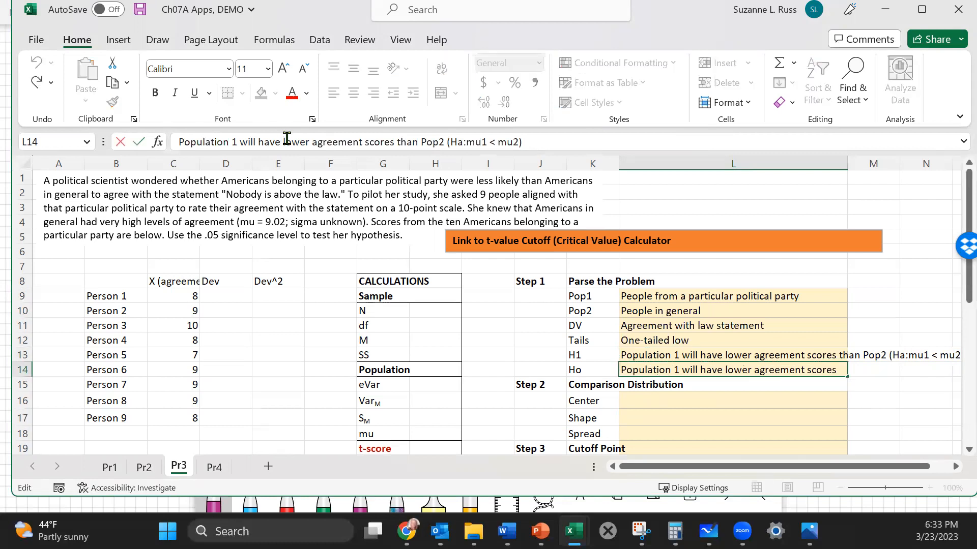
text(NOT)
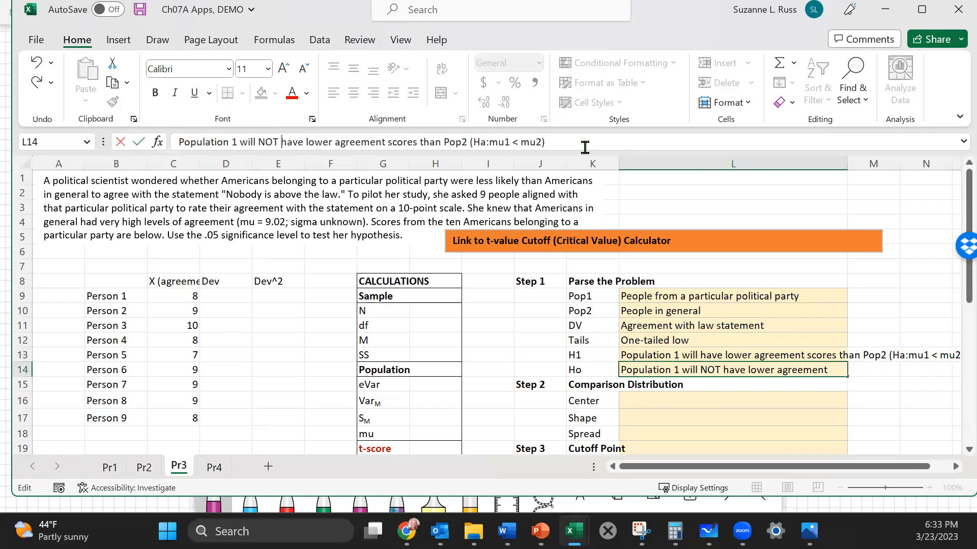
click(490, 142)
drag(514, 143, 521, 143)
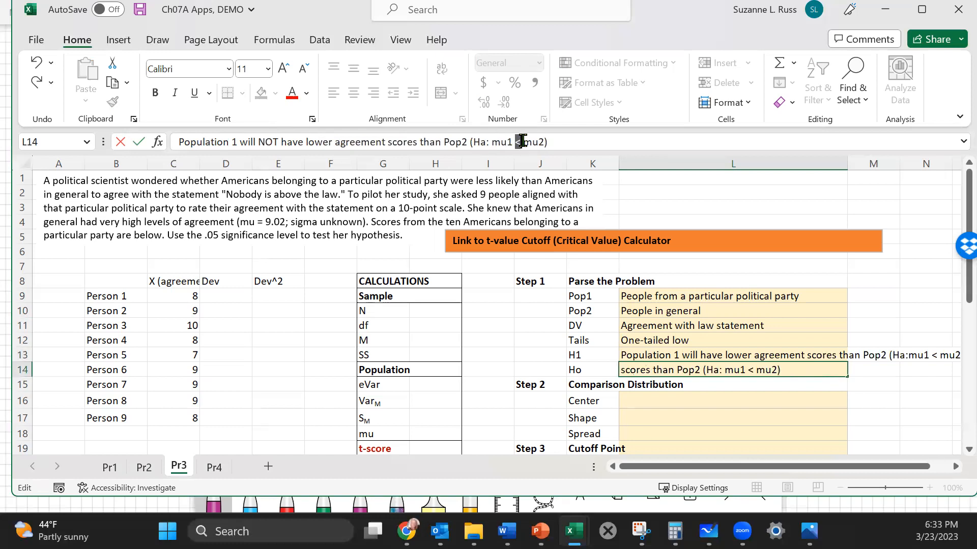
text(=)
click(257, 237)
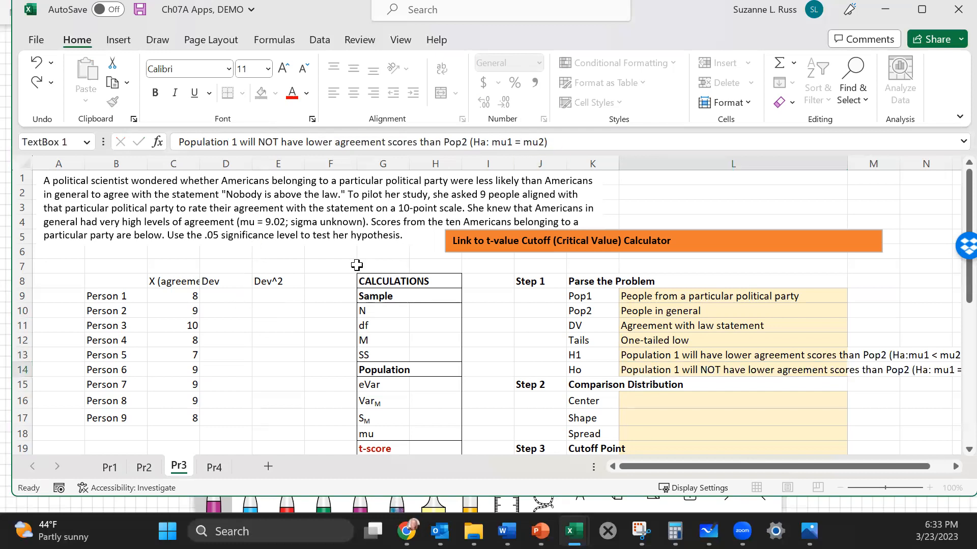
Enter 9 for N and 8 for df in the Sample section of the calculations table
click(423, 306)
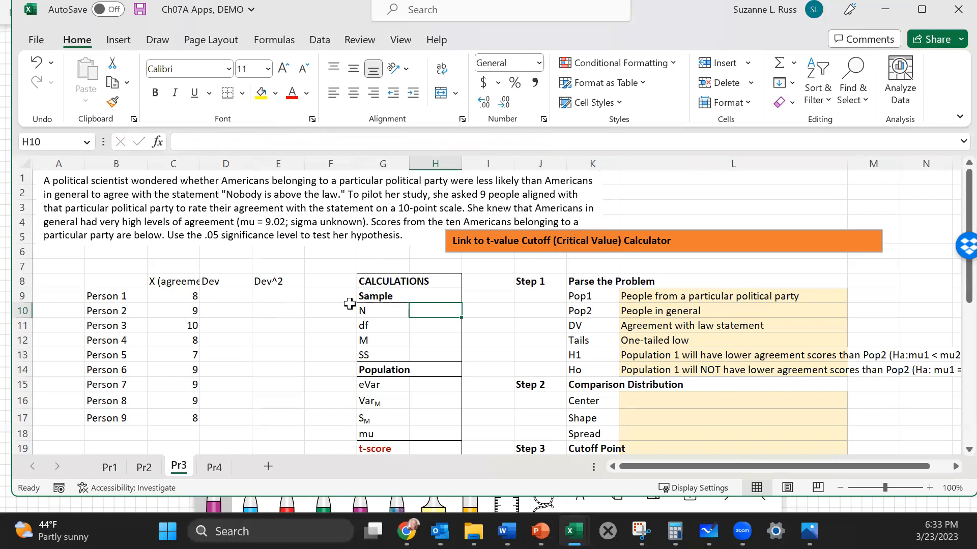
text(9)
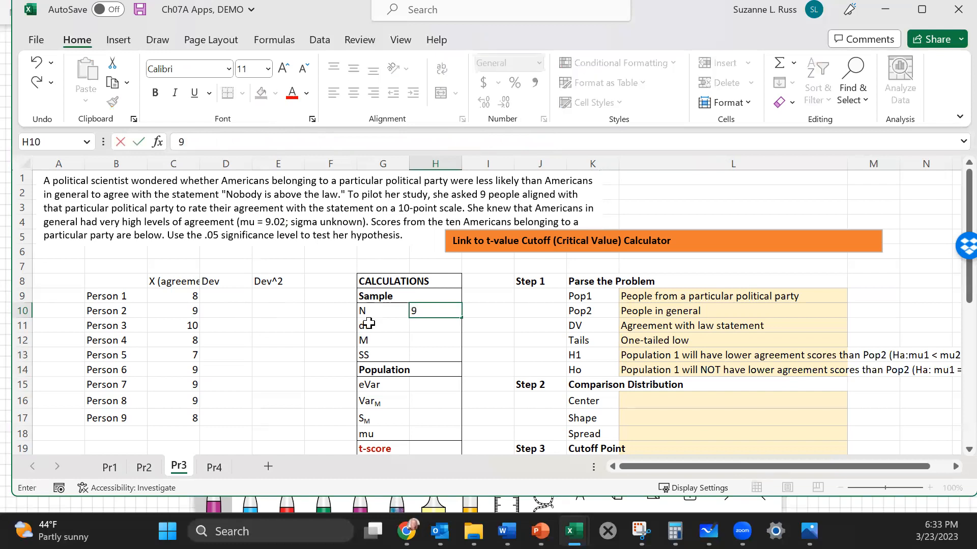
key(Return)
text(8)
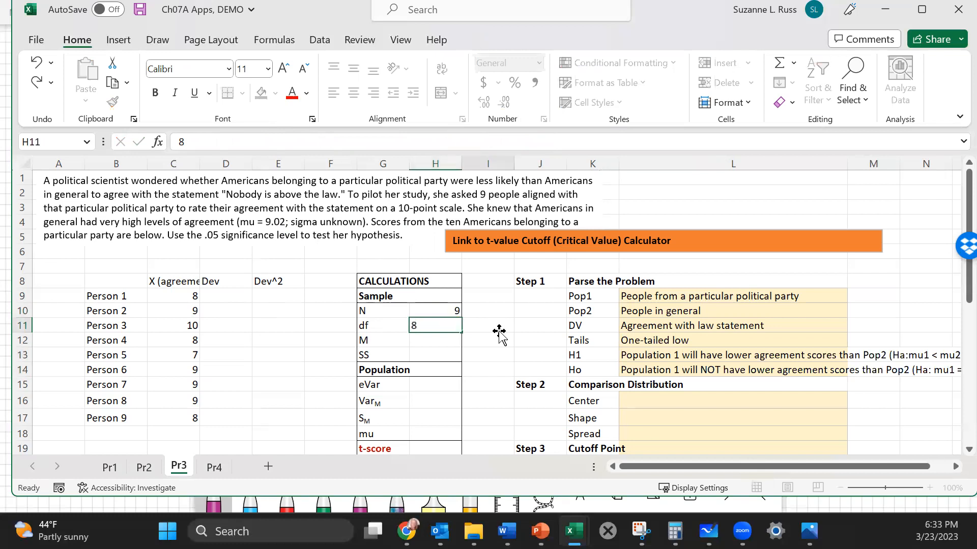
click(499, 331)
Calculate the sample mean M in H12 with the AVERAGE function over the agreement scores C9:C17
click(421, 337)
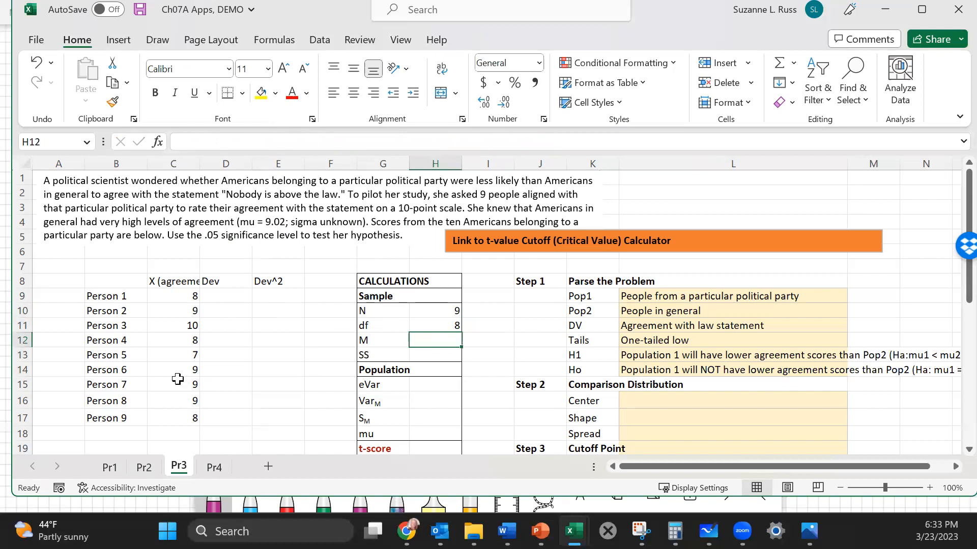
text(=)
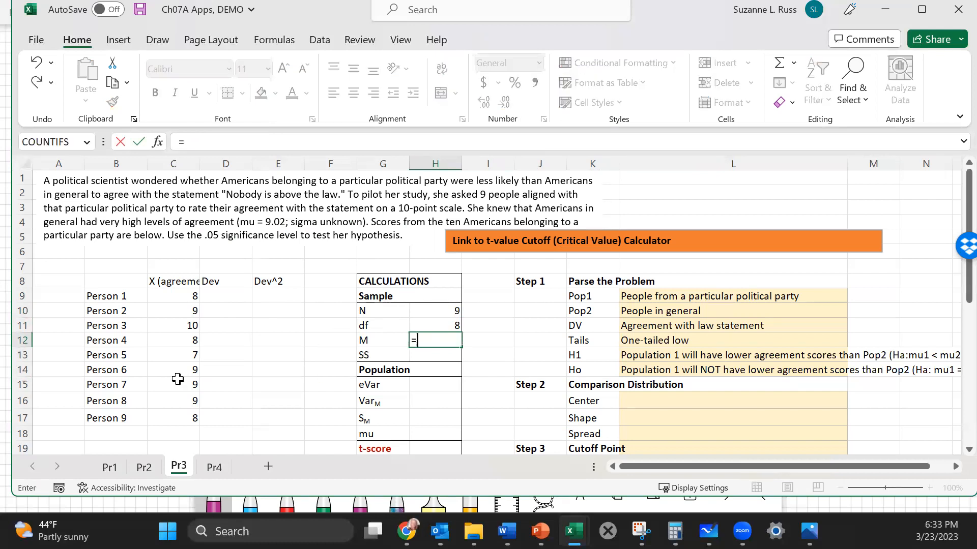
click(201, 142)
text(AVERAGE)
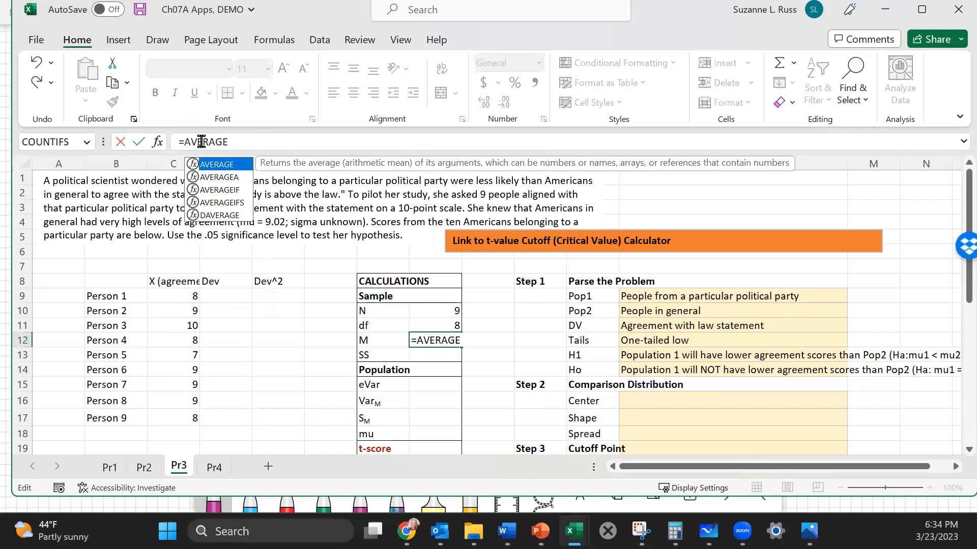
text(()
drag(169, 291, 168, 413)
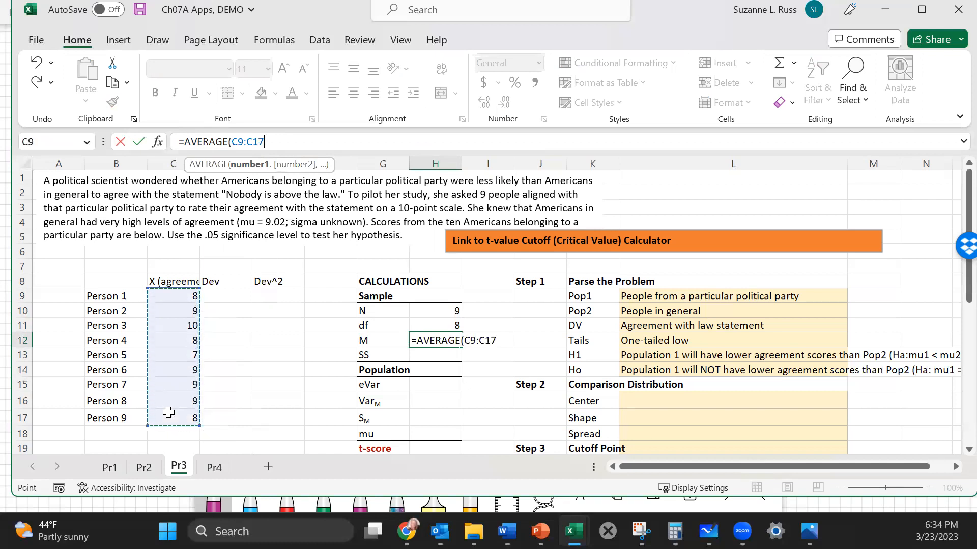
key(Return)
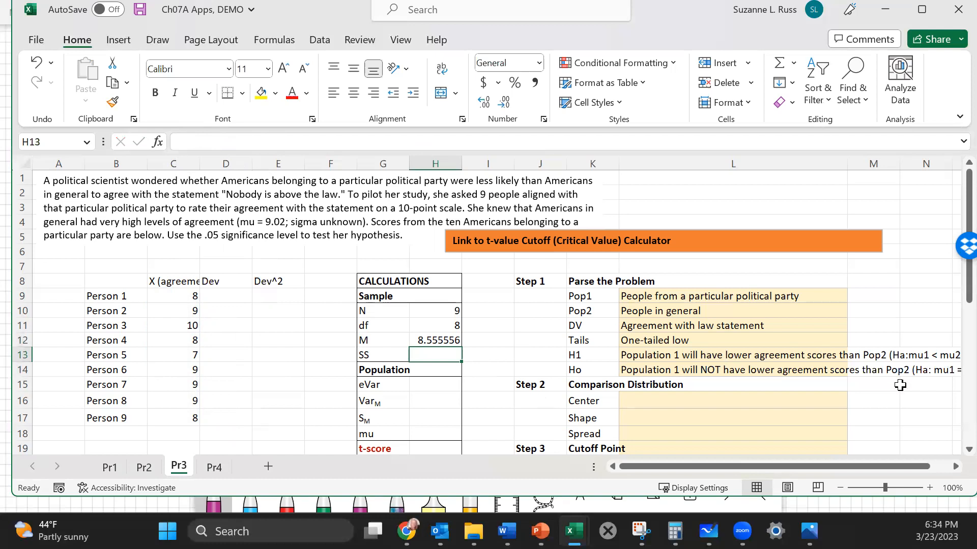
click(905, 424)
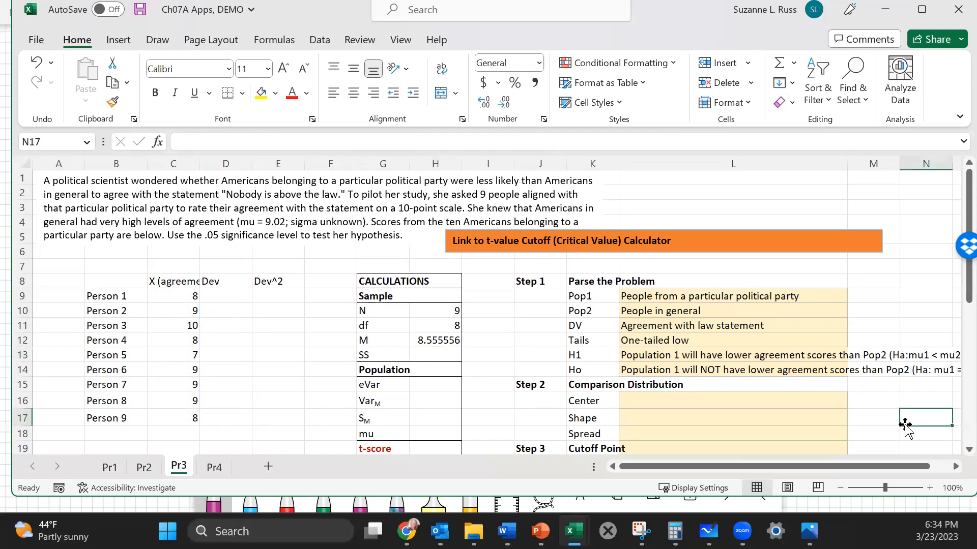
scroll(878, 307, down, 1)
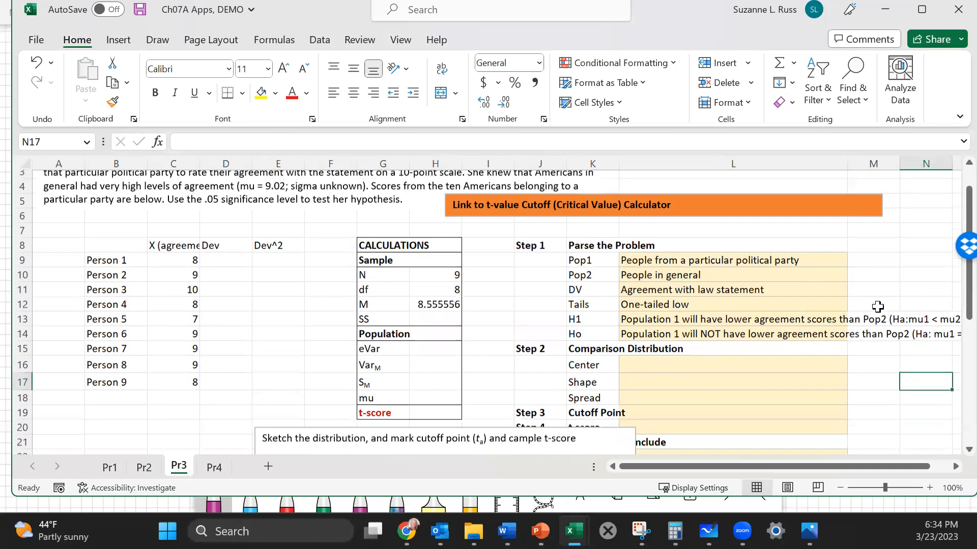
Delete the "Sketch the distribution" text box that covers the lower answer rows
scroll(877, 306, down, 3)
scroll(639, 342, up, 1)
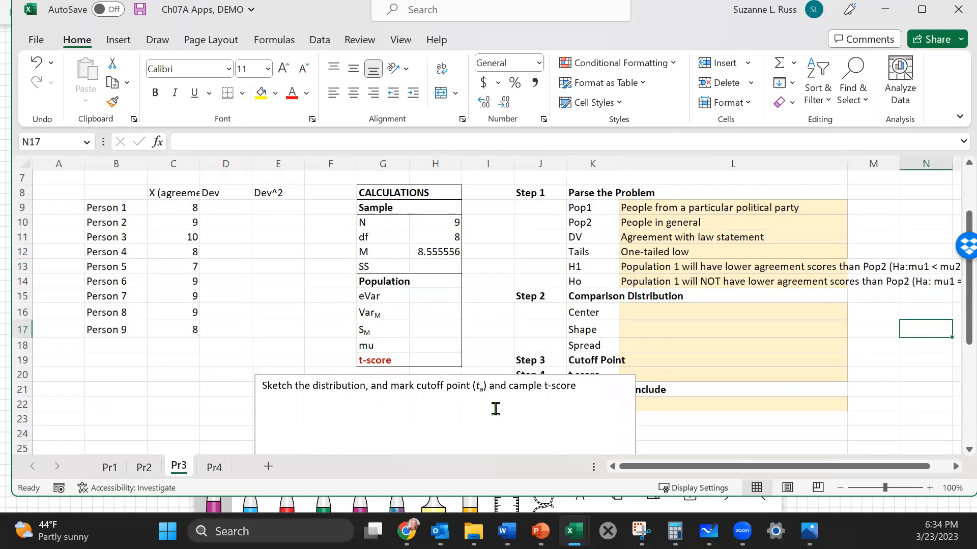
click(495, 408)
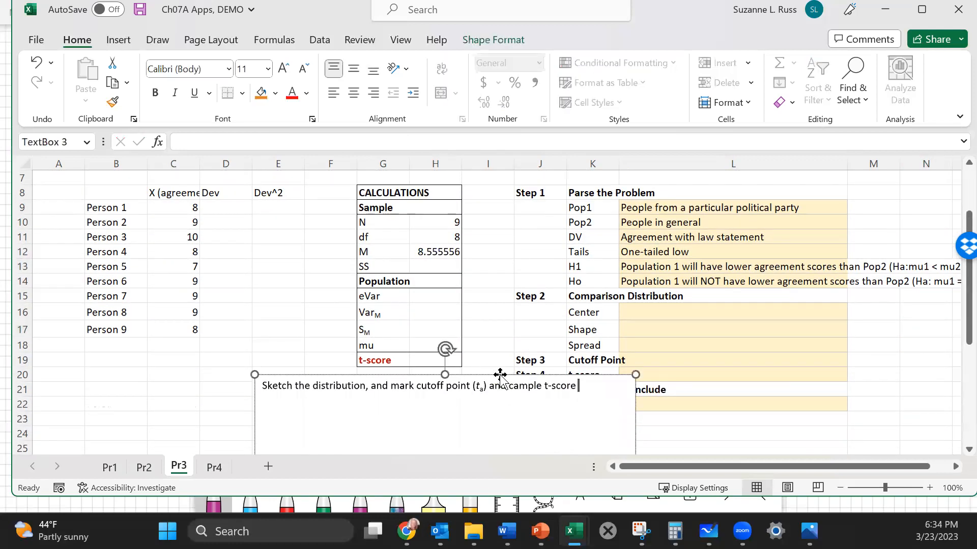
key(Delete)
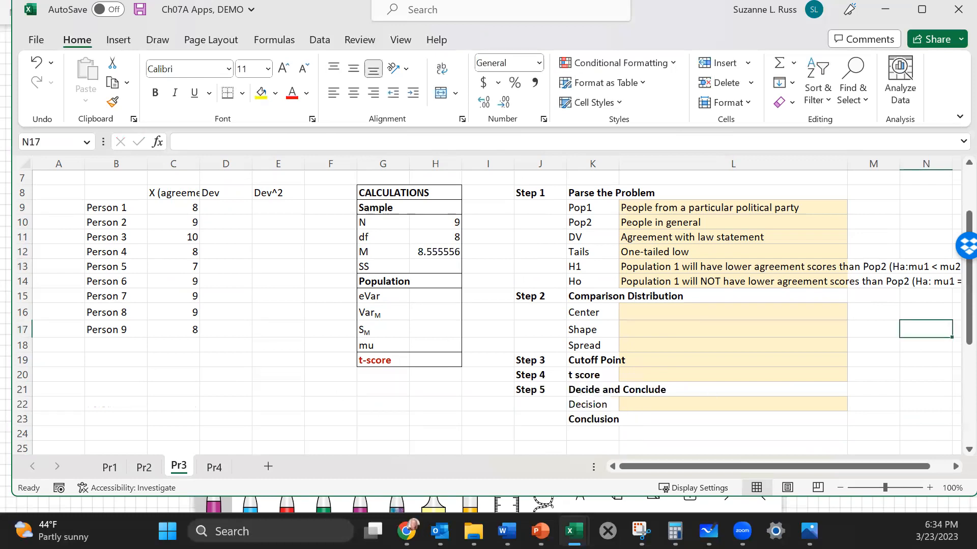
Handwrite the formula SS=Σ(X−M)² in blue ink beneath the Person 9 data row
mouse_move(111, 370)
mouse_down()
mouse_move(106, 385)
mouse_move(96, 381)
mouse_move(143, 382)
mouse_up()
mouse_move(161, 368)
mouse_down()
mouse_move(154, 380)
mouse_move(180, 395)
mouse_up()
drag(183, 374, 196, 389)
mouse_move(198, 372)
mouse_down()
mouse_move(178, 390)
mouse_move(217, 380)
mouse_move(227, 393)
mouse_move(250, 367)
mouse_up()
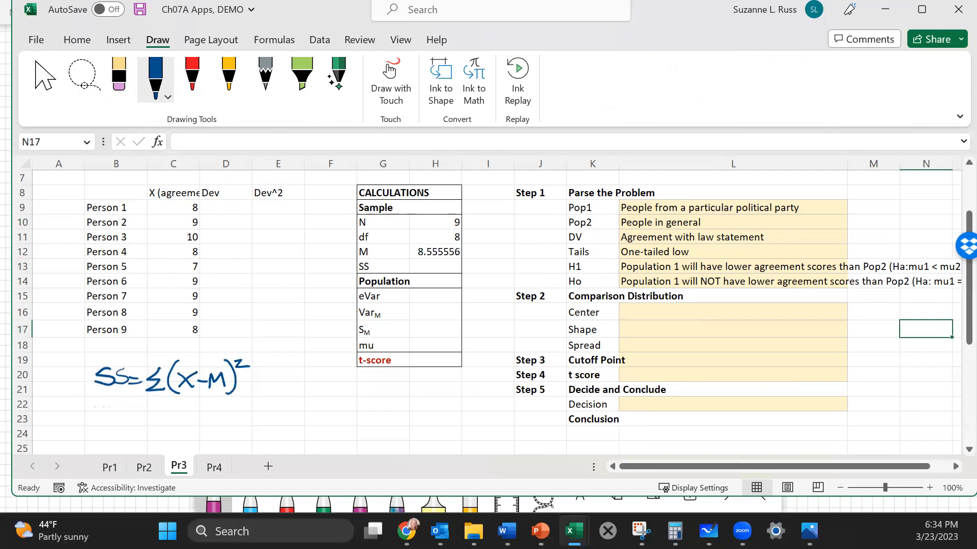
Enter the deviation formula =C9-H$12 for Person 1 in D9, keeping the mean's row fixed
click(216, 208)
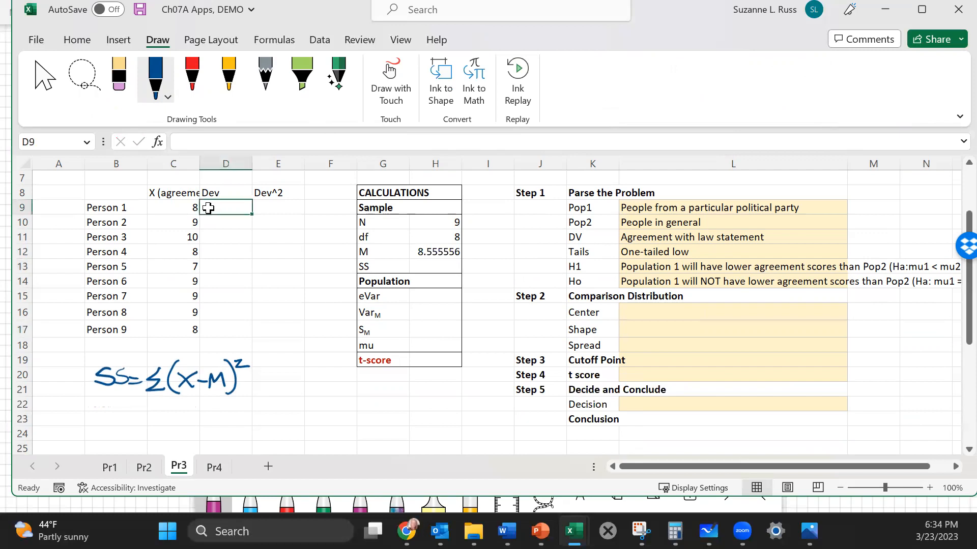
text(=)
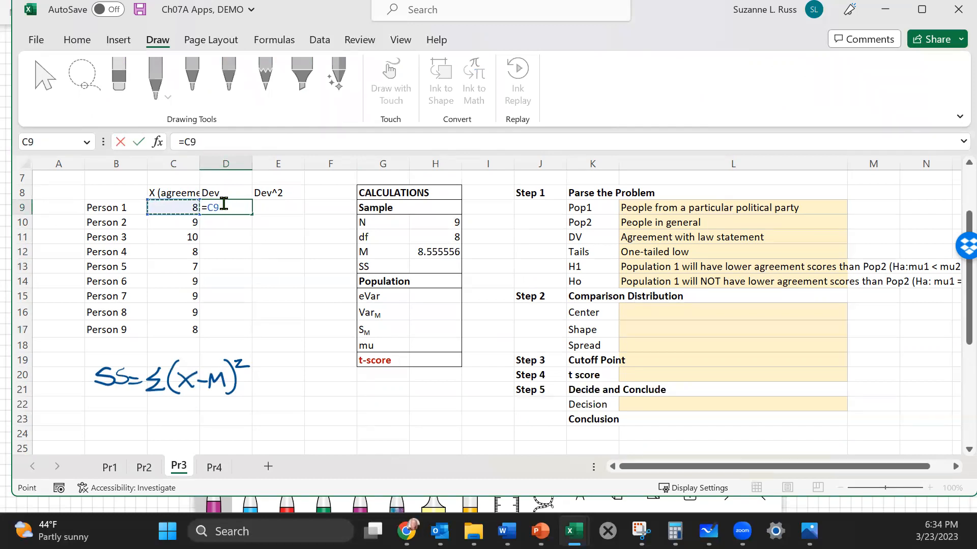
text(-)
click(425, 248)
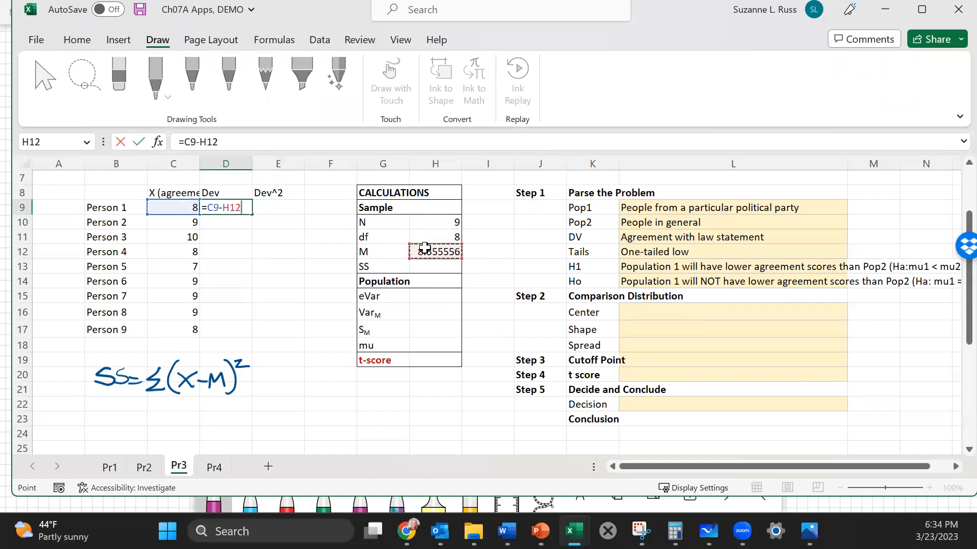
click(230, 205)
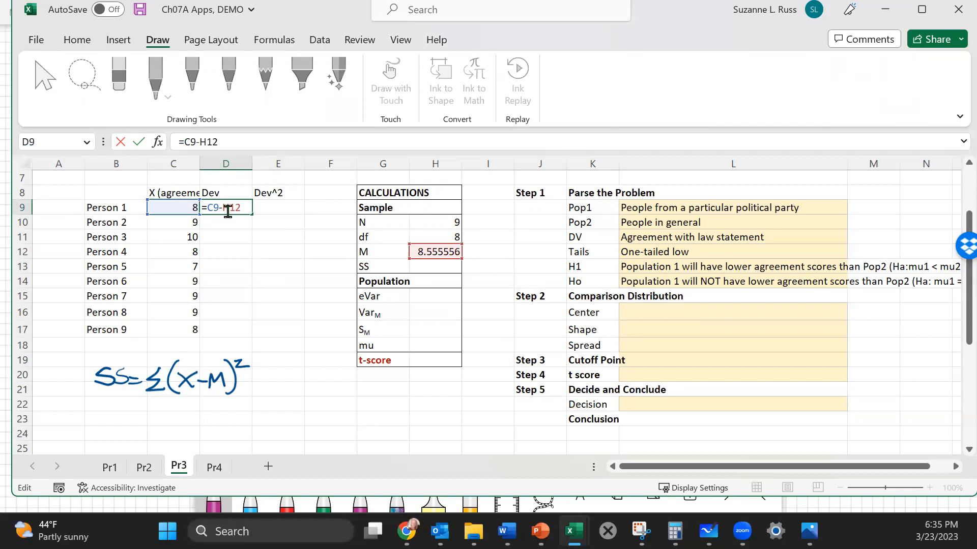
text($)
key(Return)
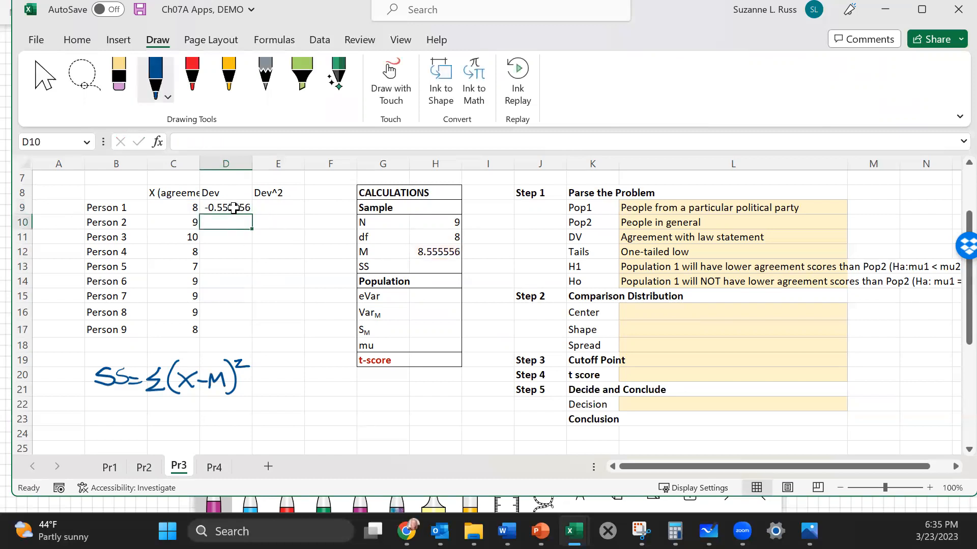
Copy the deviation formula from D9 to D10:D17 for Persons 2 through 9
click(233, 208)
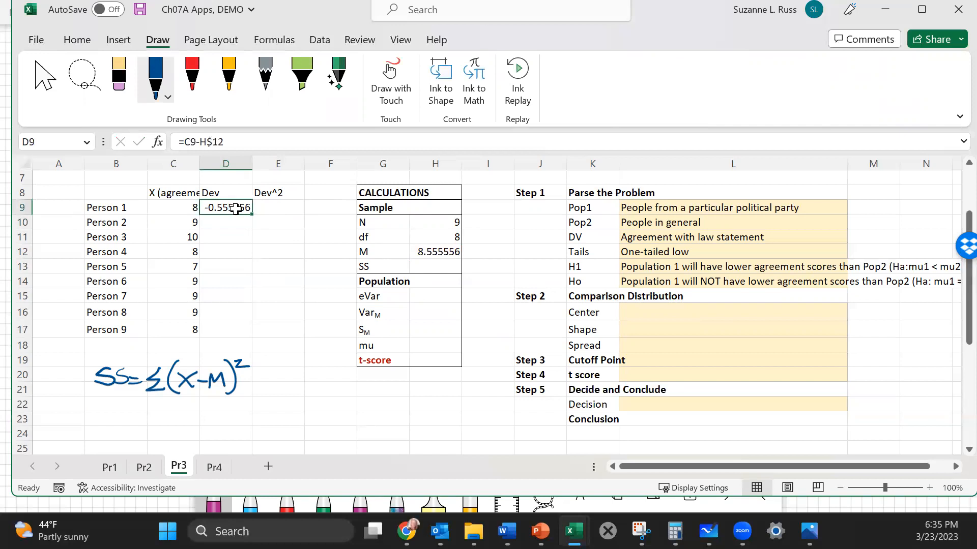
key(ctrl+c)
drag(232, 217, 228, 325)
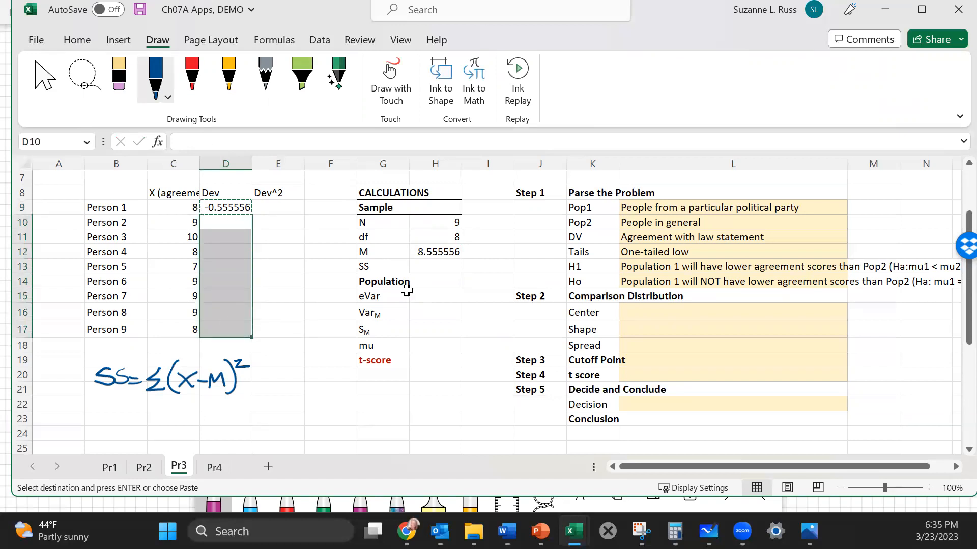
key(ctrl+v)
click(317, 266)
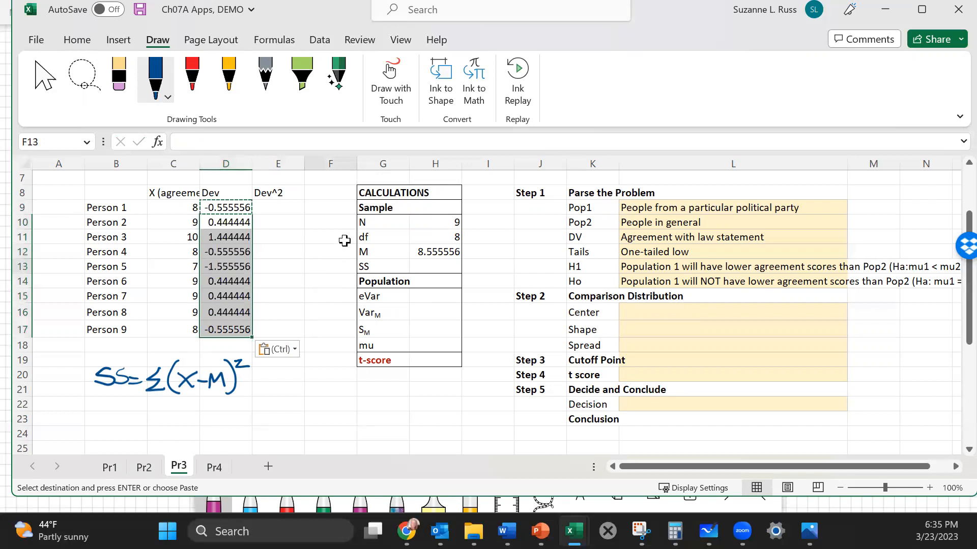
Check the cell references in Person 4's copied deviation formula in D12
click(223, 252)
click(246, 139)
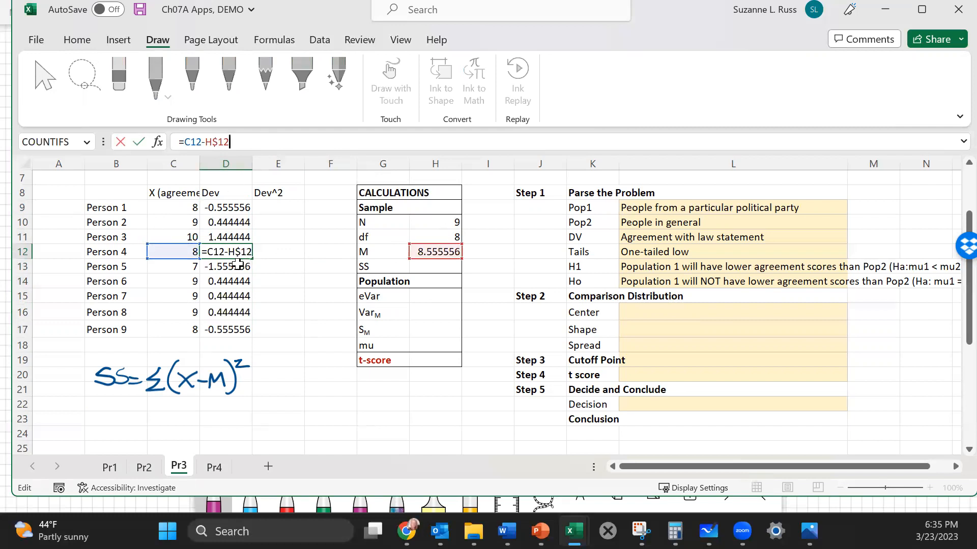
key(Return)
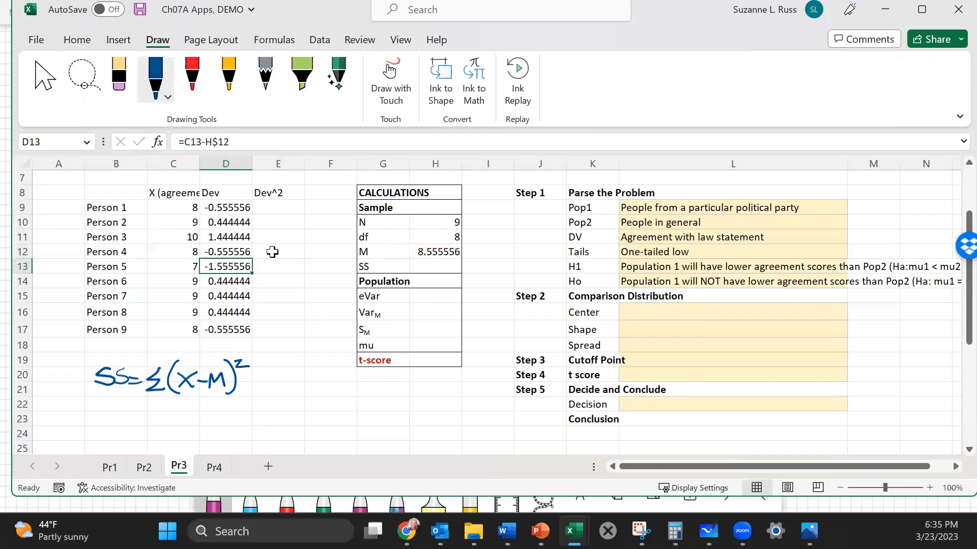
Calculate Person 1's squared deviation in E9 with the formula =D9^2
click(277, 204)
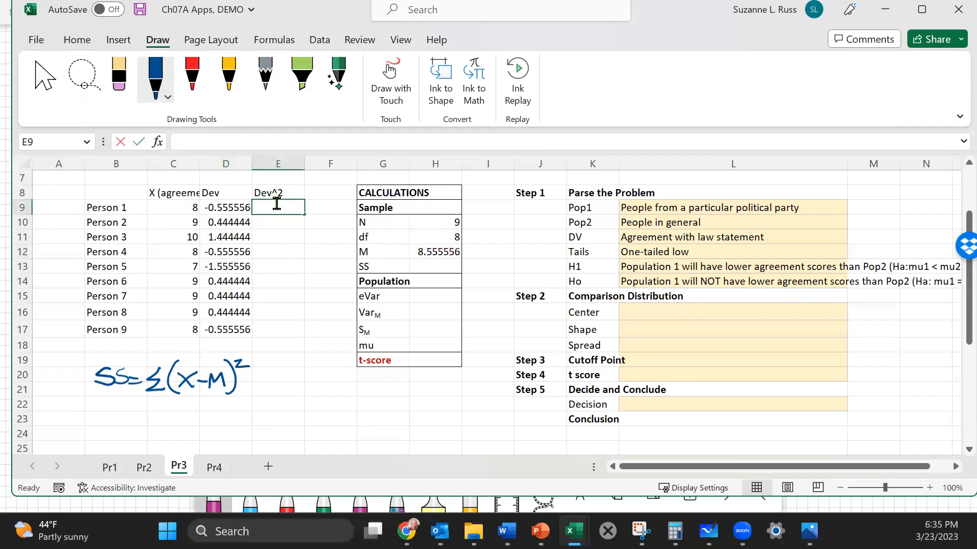
text(=)
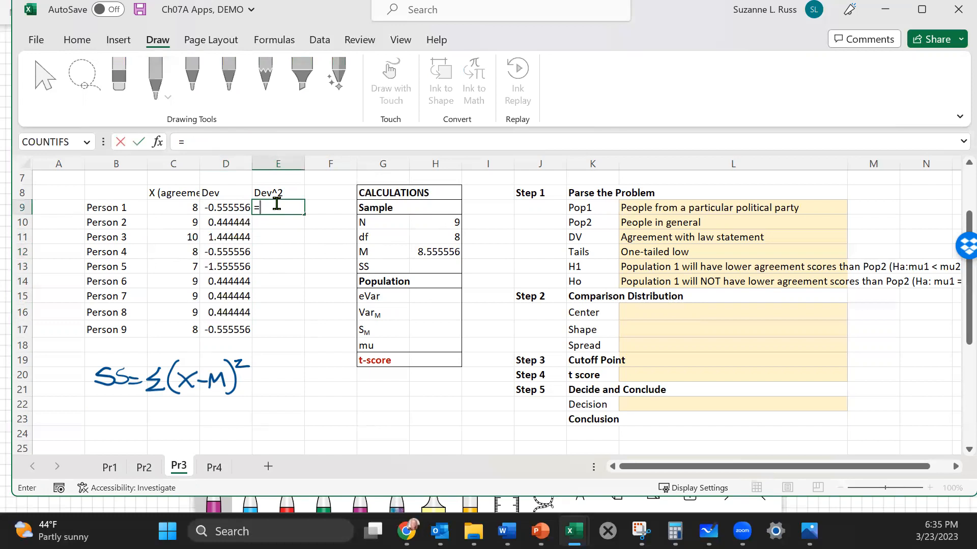
click(212, 207)
text(^2)
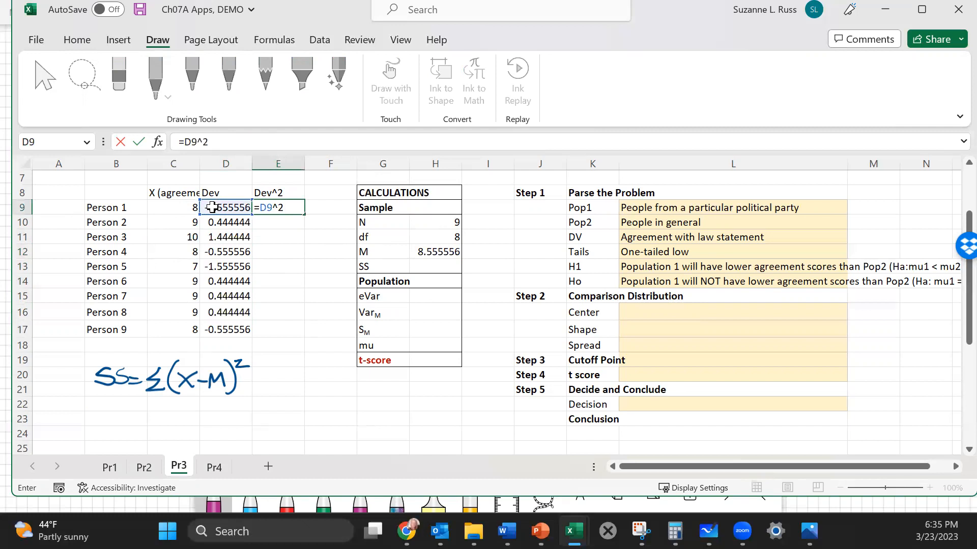
key(Return)
Copy the squared deviation formula from E9 to E10:E17 for the remaining persons
click(275, 208)
key(ctrl+c)
drag(268, 223, 277, 331)
key(ctrl+v)
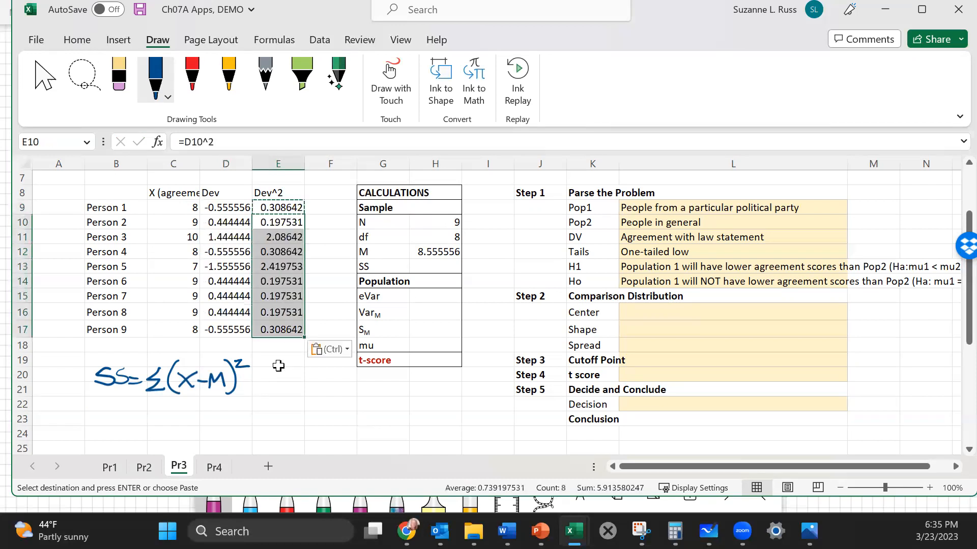
Check the cell reference in Person 8's copied squared deviation formula in E16
click(282, 308)
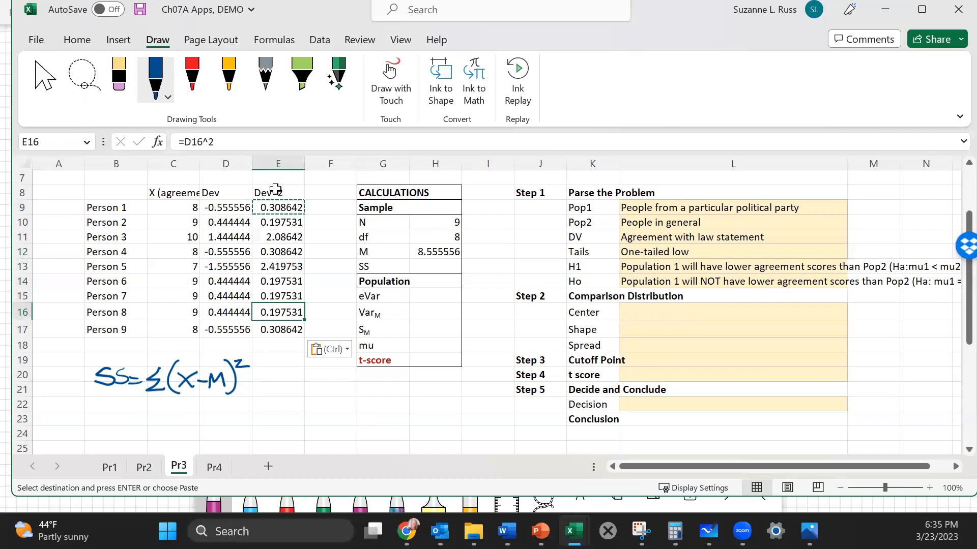
click(244, 145)
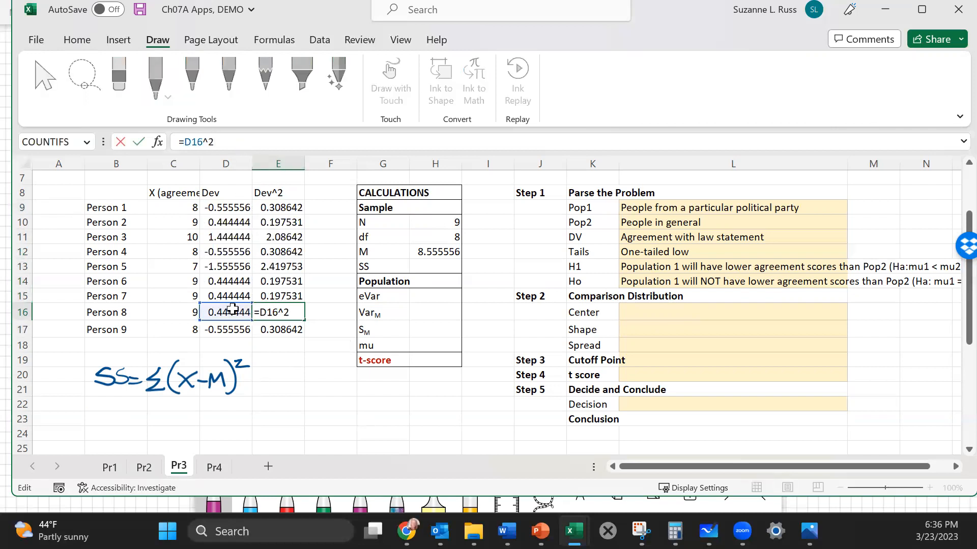
click(312, 377)
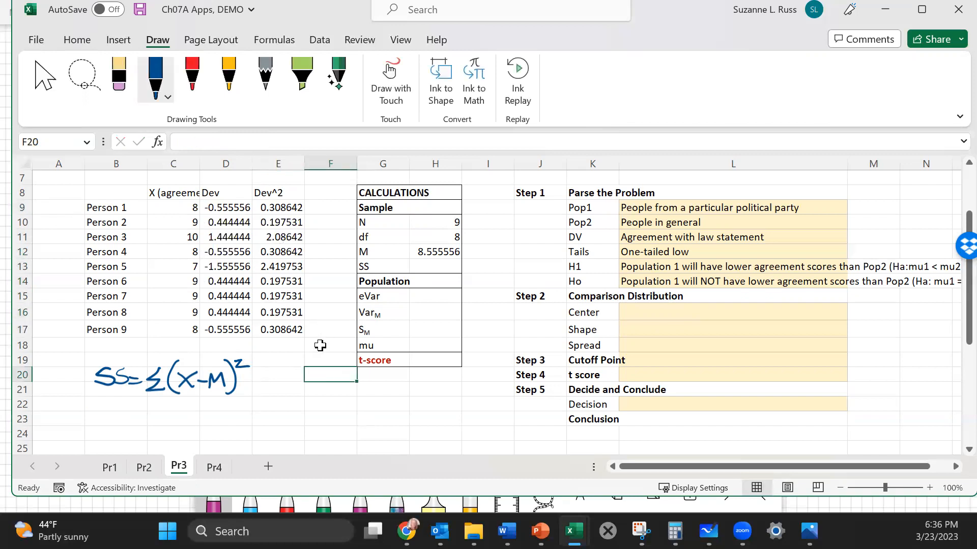
Calculate SS in H13 with the SUM function over the squared deviations E9:E17
click(426, 264)
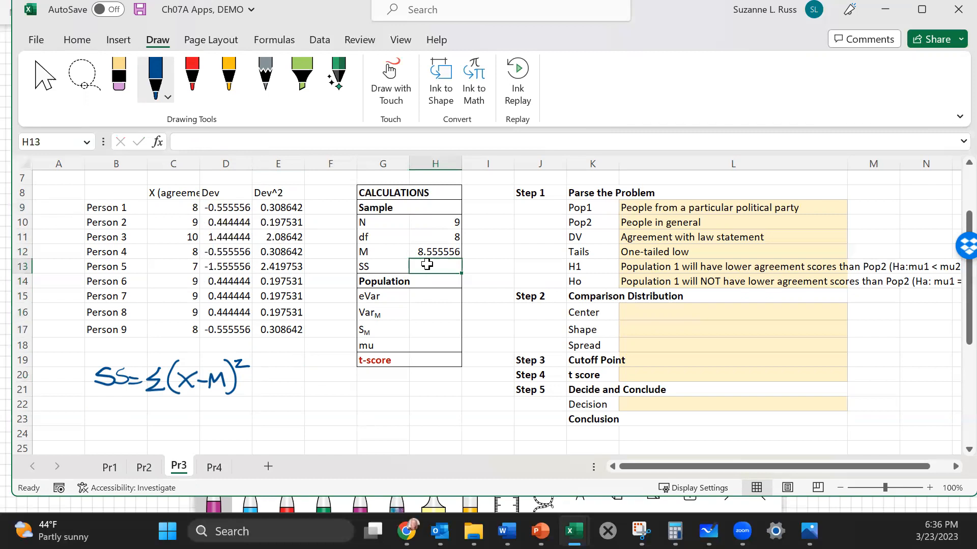
text(=sum()
click(276, 206)
drag(277, 218, 276, 324)
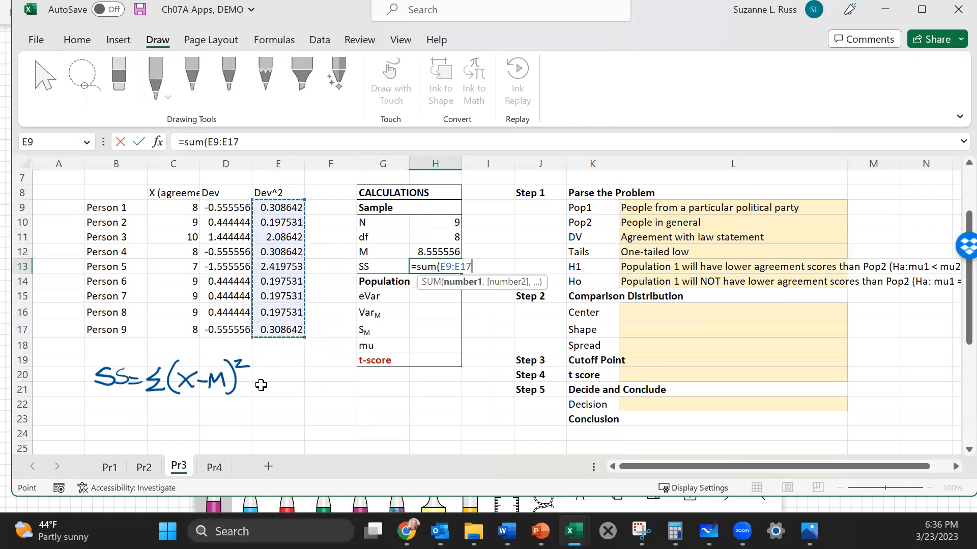
key(Return)
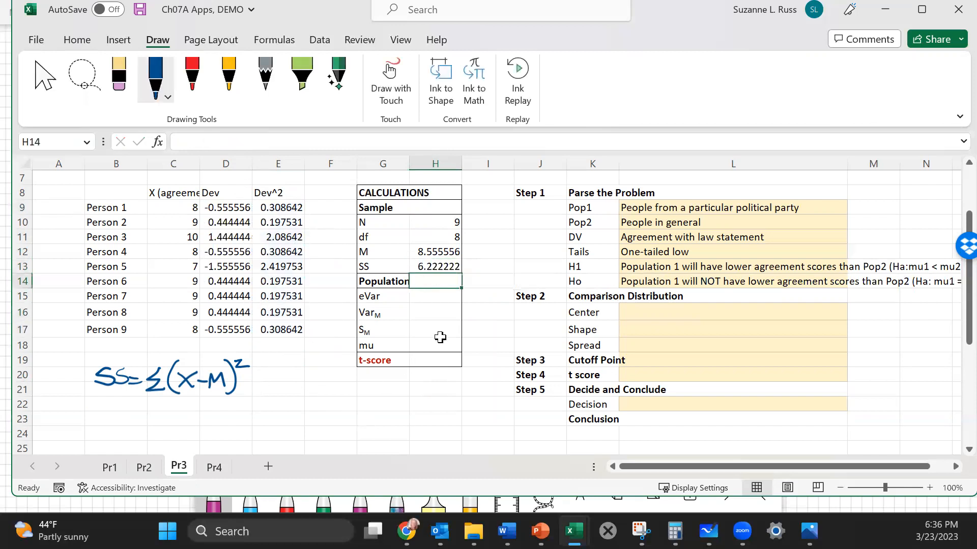
click(403, 401)
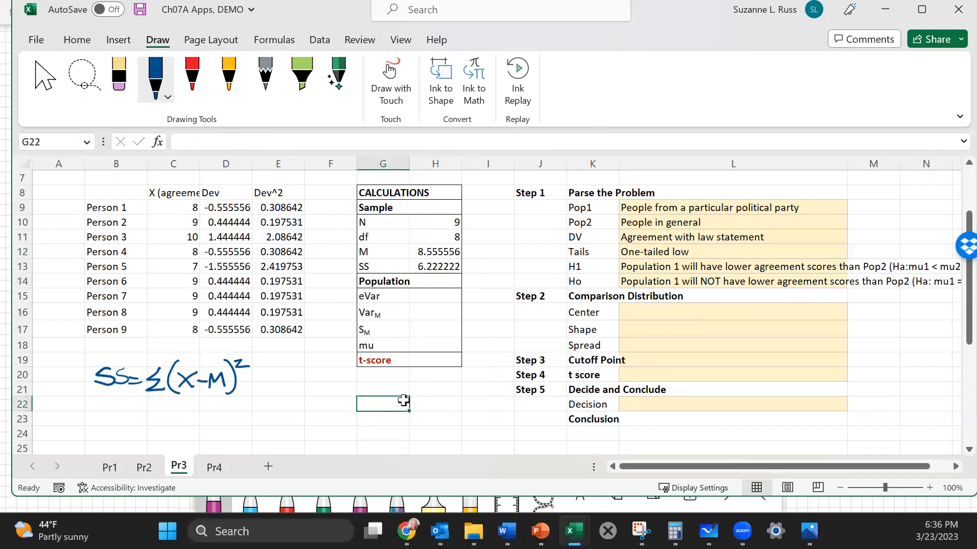
Look up the population mean in the problem text and enter 9.02 for mu in H18
click(640, 313)
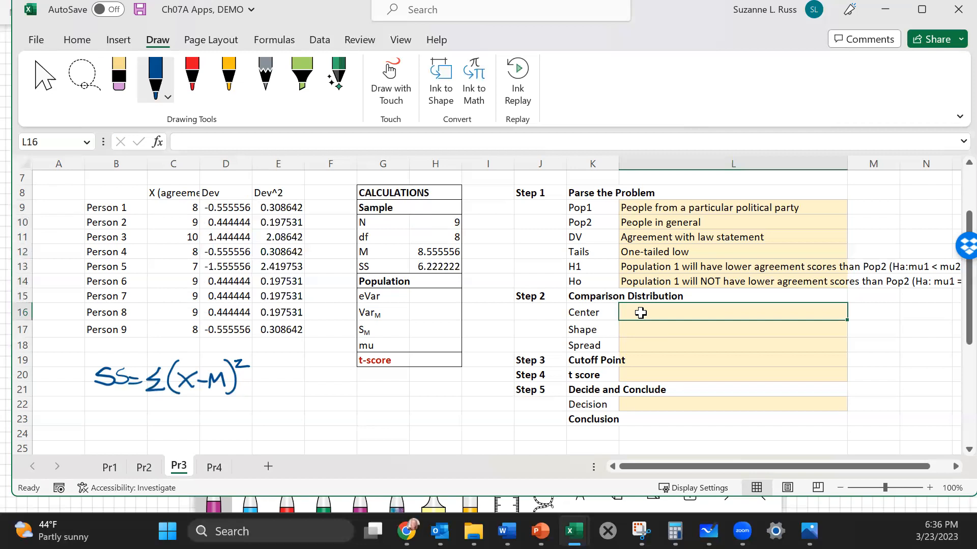
click(438, 341)
scroll(446, 321, up, 2)
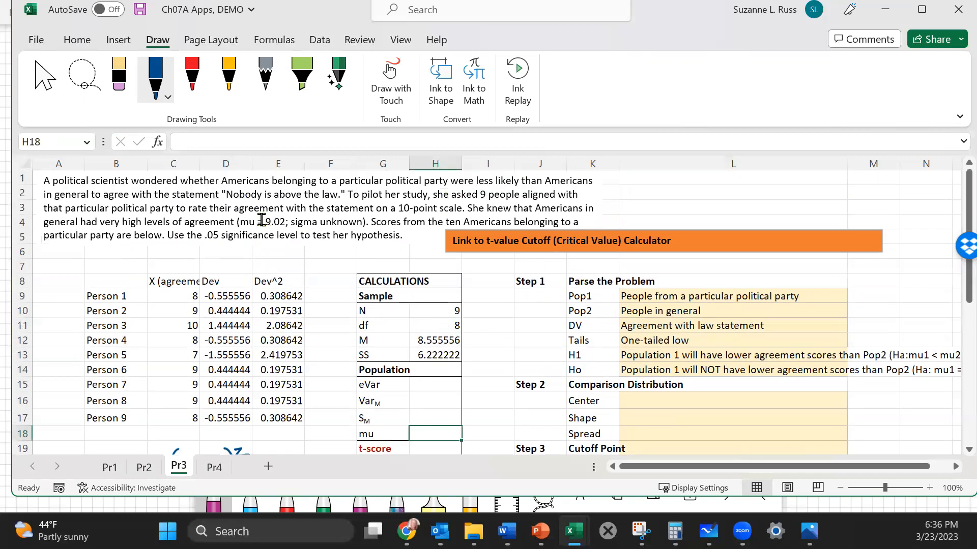
click(290, 220)
double_click(290, 219)
scroll(440, 265, down, 2)
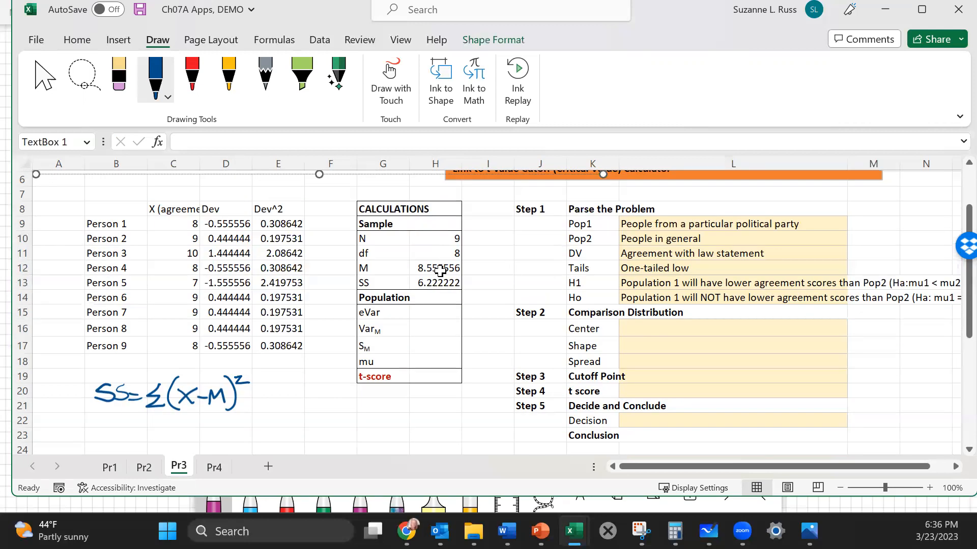
click(425, 344)
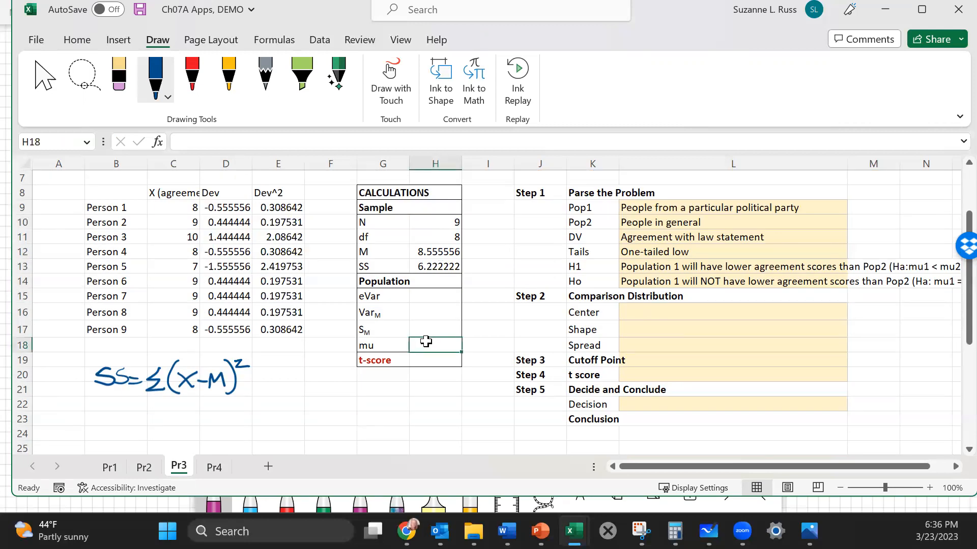
text(9.02)
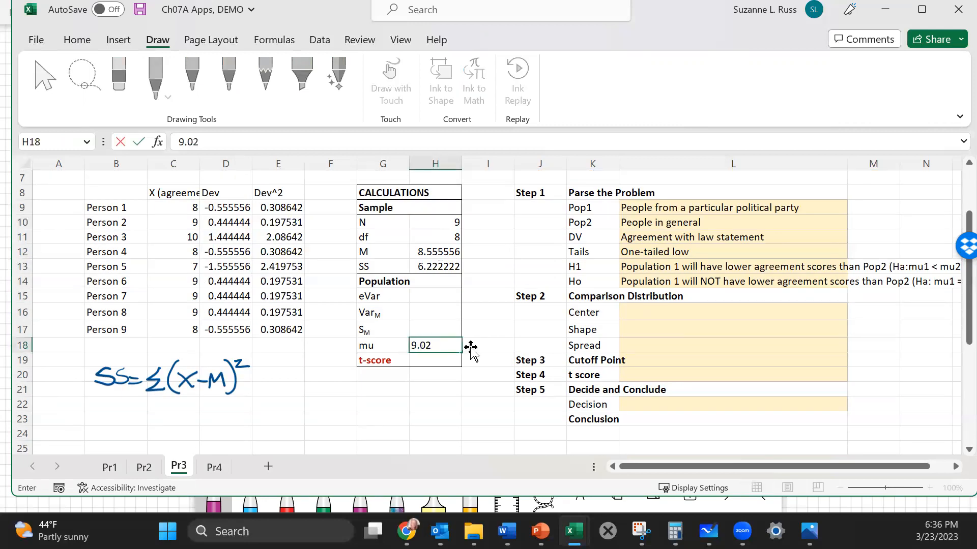
Fill in the Comparison Distribution with Center "mu = 9.02" and Shape "t-distribution for df = 8"
click(636, 310)
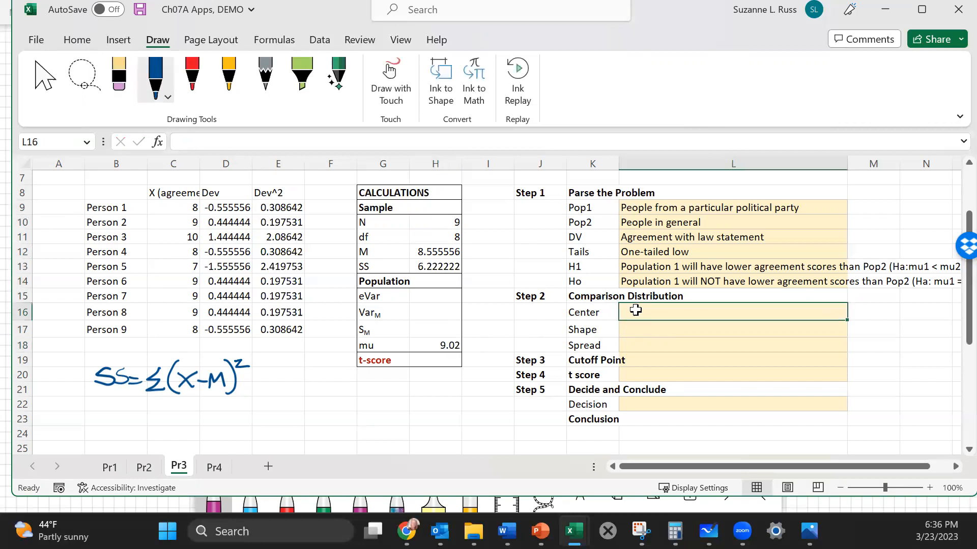
text(mu = 9.02)
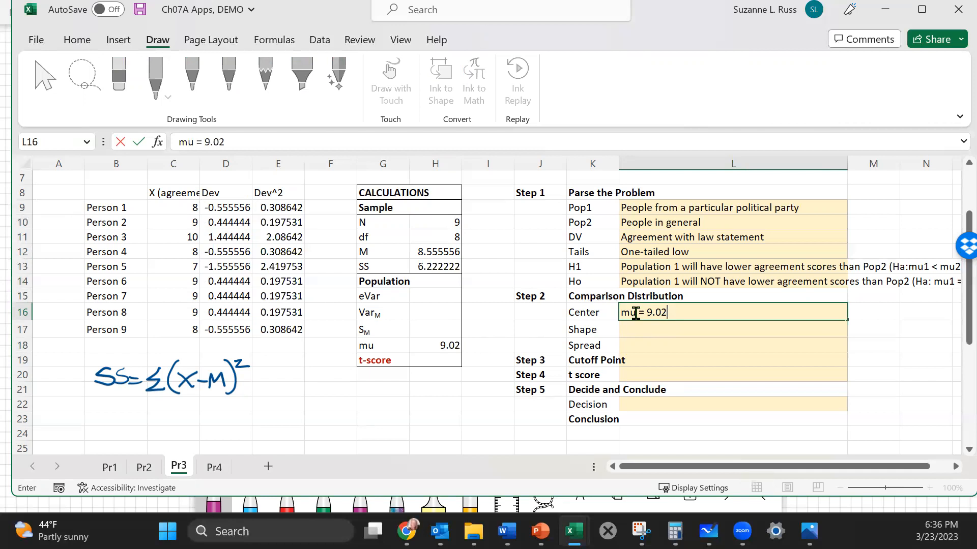
click(640, 328)
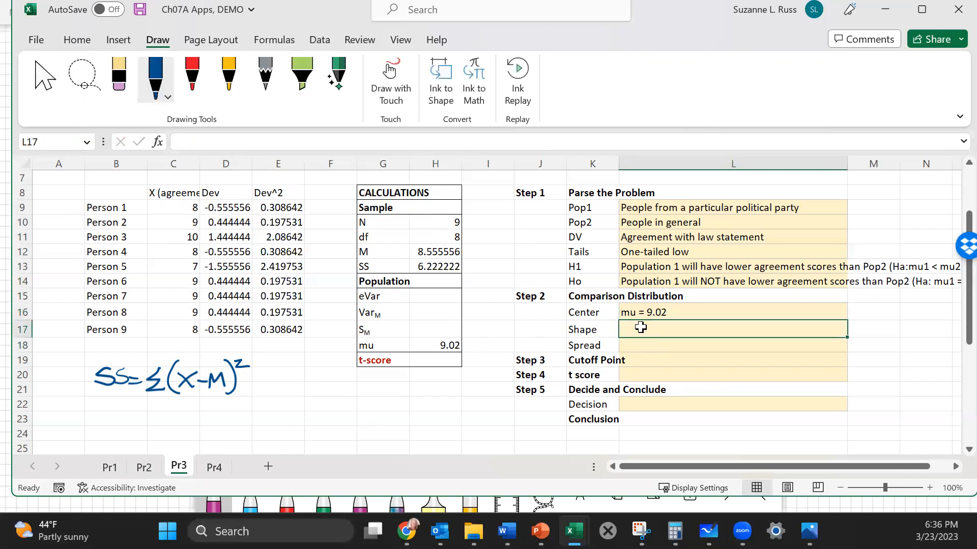
text(t-distribution fo)
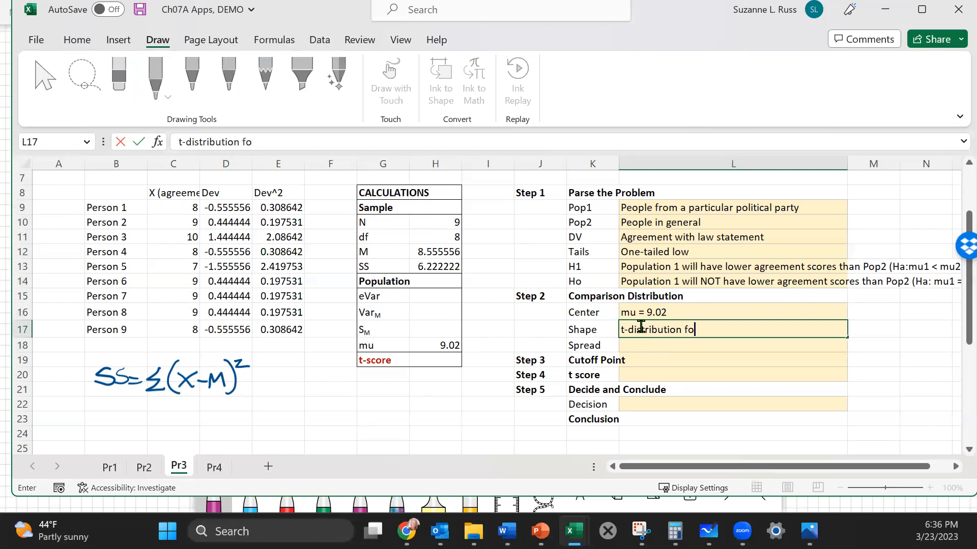
text(r df = 8)
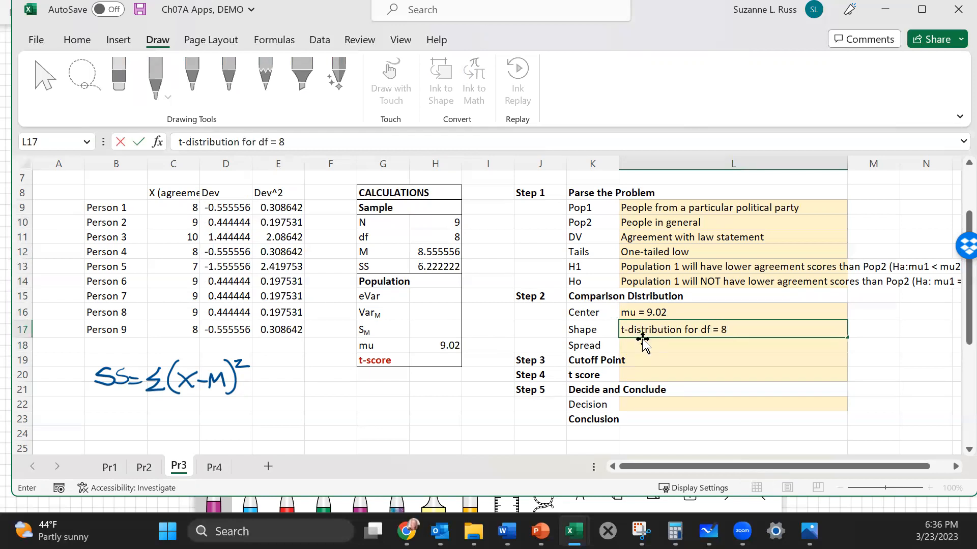
Handwrite the ink formula S_M = √eVar_M beneath the handwritten SS formula
click(641, 345)
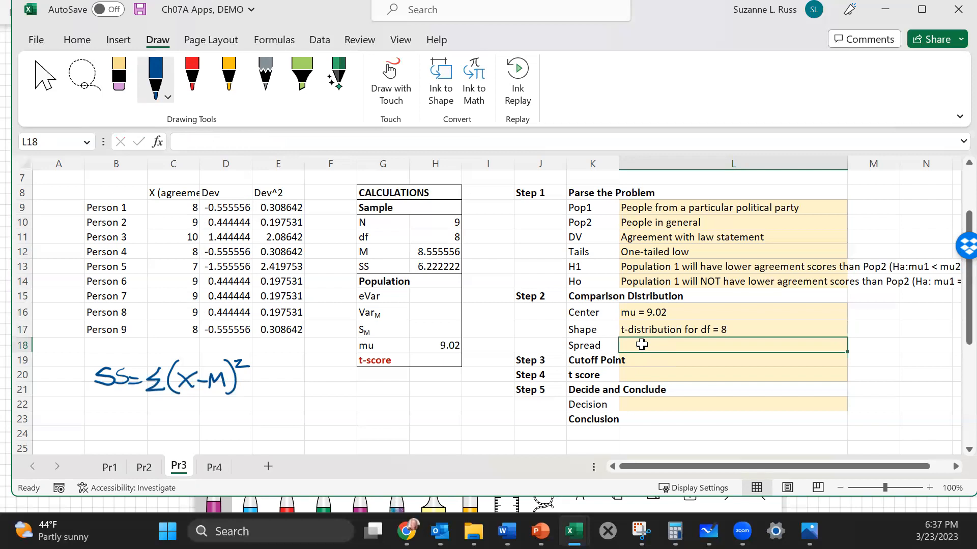
mouse_move(113, 404)
mouse_down()
mouse_move(92, 423)
mouse_move(145, 414)
mouse_up()
mouse_move(133, 420)
mouse_down()
mouse_move(189, 401)
mouse_move(223, 401)
mouse_move(202, 403)
mouse_move(212, 427)
mouse_move(222, 414)
mouse_up()
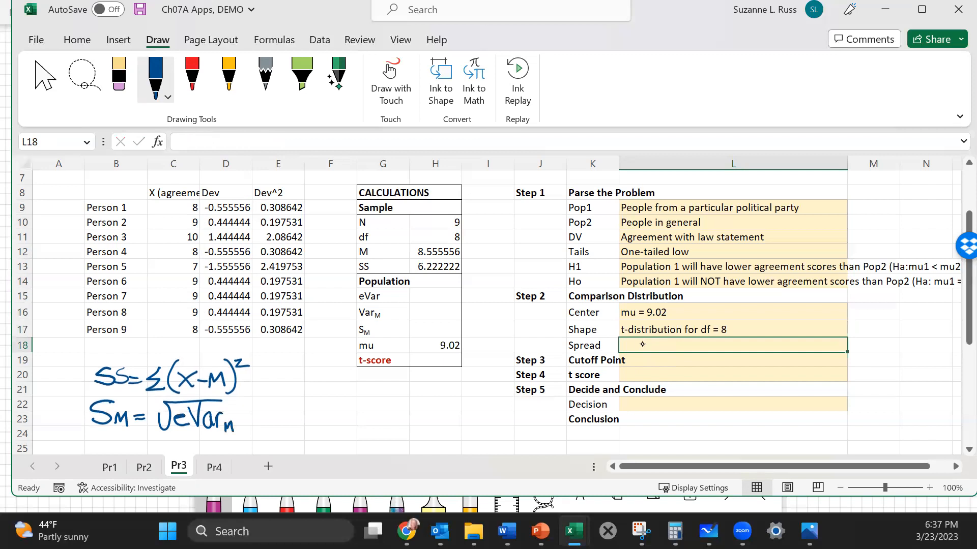
click(277, 431)
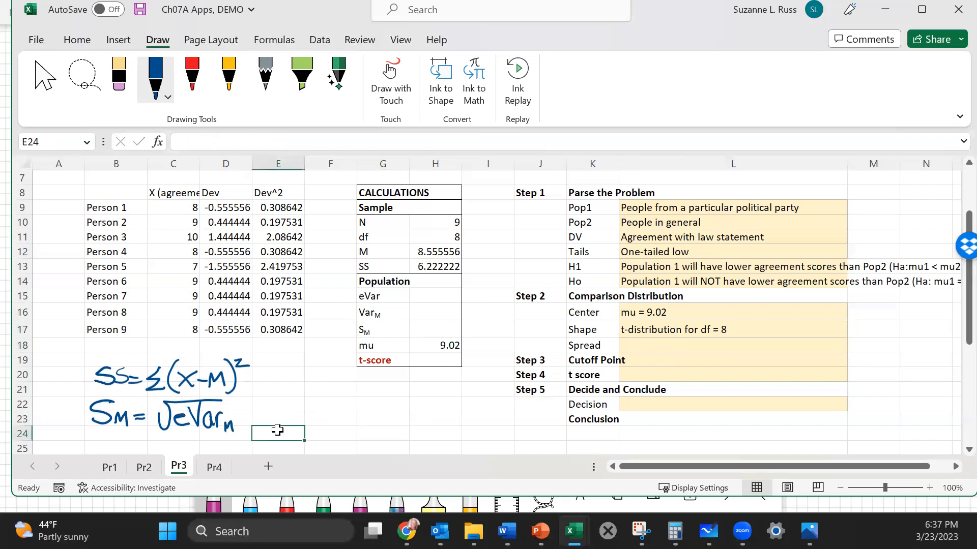
Handwrite the ink formula eVar_M = eVar/N below the S_M formula
scroll(278, 430, down, 1)
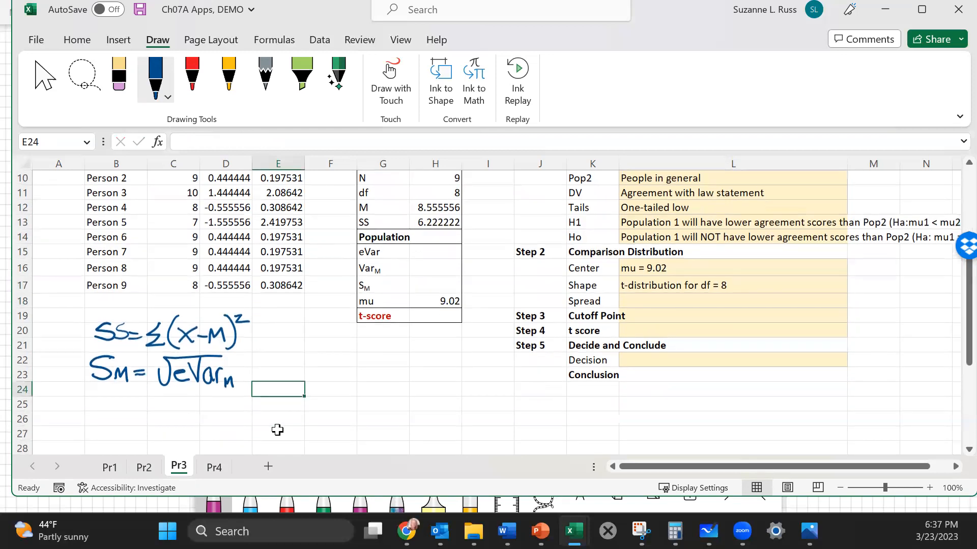
mouse_move(96, 419)
mouse_down()
mouse_move(108, 415)
mouse_move(109, 425)
mouse_move(124, 397)
mouse_move(136, 430)
mouse_move(146, 411)
mouse_move(160, 436)
mouse_move(191, 423)
mouse_up()
mouse_move(175, 432)
mouse_down()
mouse_move(217, 420)
mouse_move(235, 393)
mouse_move(245, 430)
mouse_up()
mouse_move(246, 429)
mouse_down()
mouse_move(252, 416)
mouse_move(256, 436)
mouse_move(282, 407)
mouse_up()
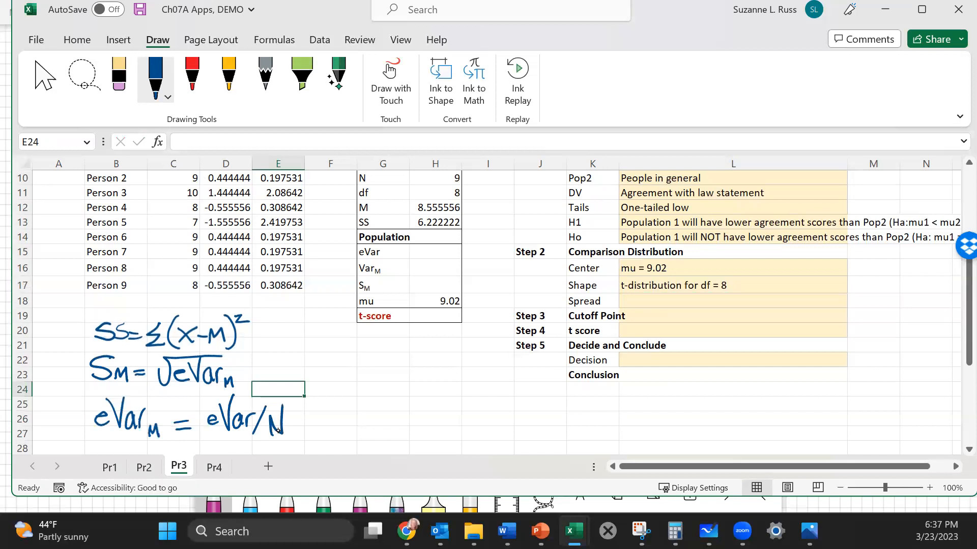
click(324, 415)
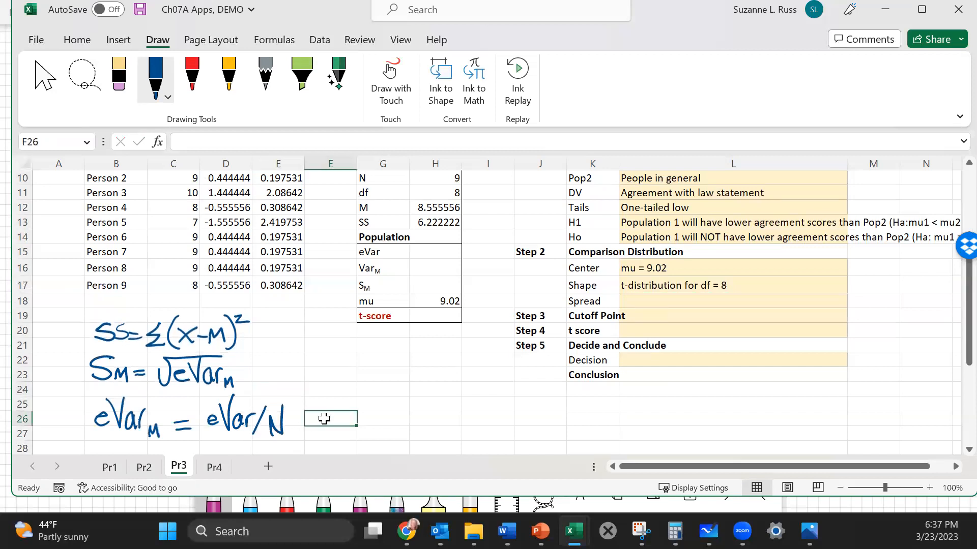
Handwrite eVar = SS/df below the eVar_M formula and draw a brace beside the three variance formulas
scroll(324, 417, down, 2)
mouse_move(93, 386)
mouse_down()
mouse_move(105, 393)
mouse_move(125, 363)
mouse_up()
mouse_move(135, 383)
mouse_down()
mouse_move(127, 393)
mouse_move(161, 386)
mouse_up()
drag(153, 393, 206, 395)
mouse_move(243, 368)
mouse_down()
mouse_move(224, 402)
mouse_move(254, 398)
mouse_up()
mouse_move(261, 374)
mouse_down()
mouse_move(261, 398)
mouse_move(275, 381)
mouse_up()
mouse_move(72, 271)
mouse_down()
mouse_move(53, 400)
mouse_move(61, 421)
mouse_up()
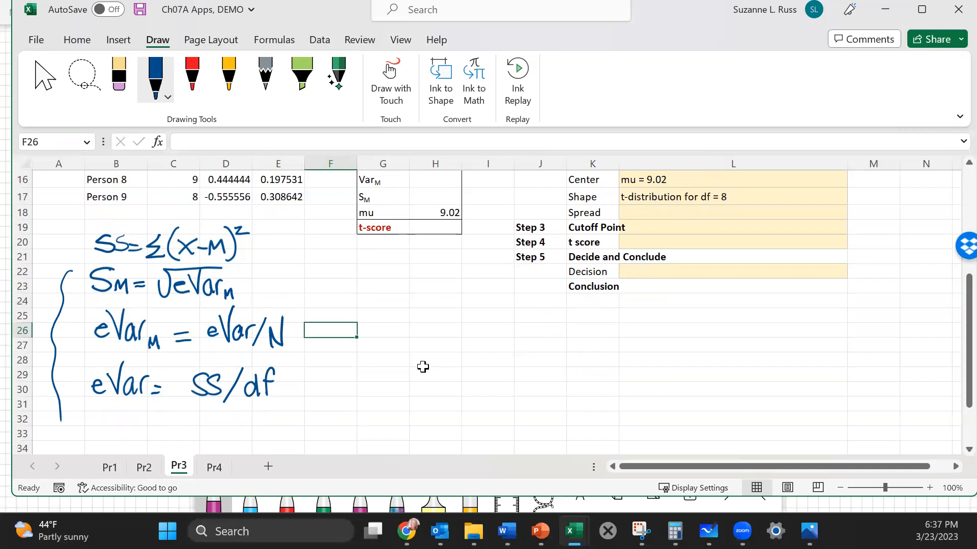
Calculate eVar in H15 as SS divided by df with the formula =H13/H11
scroll(547, 376, up, 1)
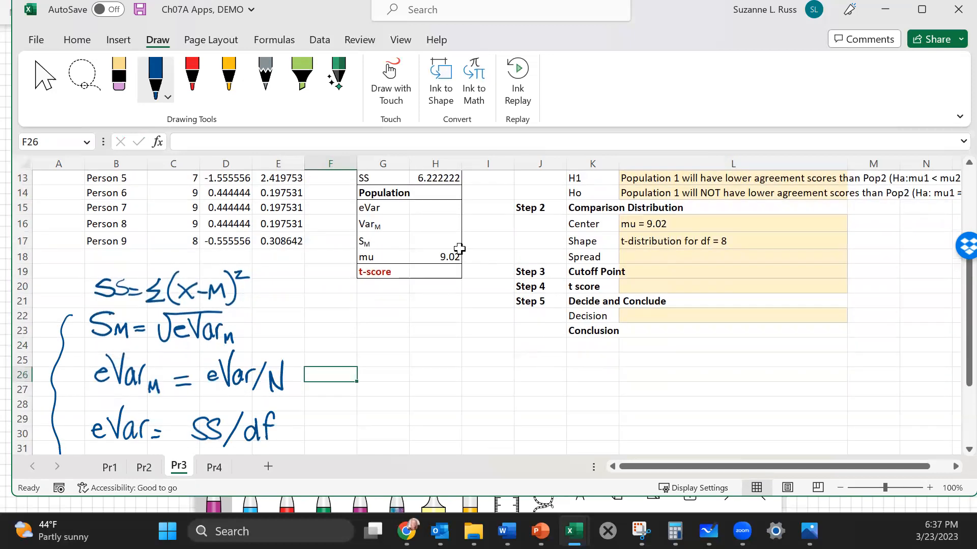
click(436, 206)
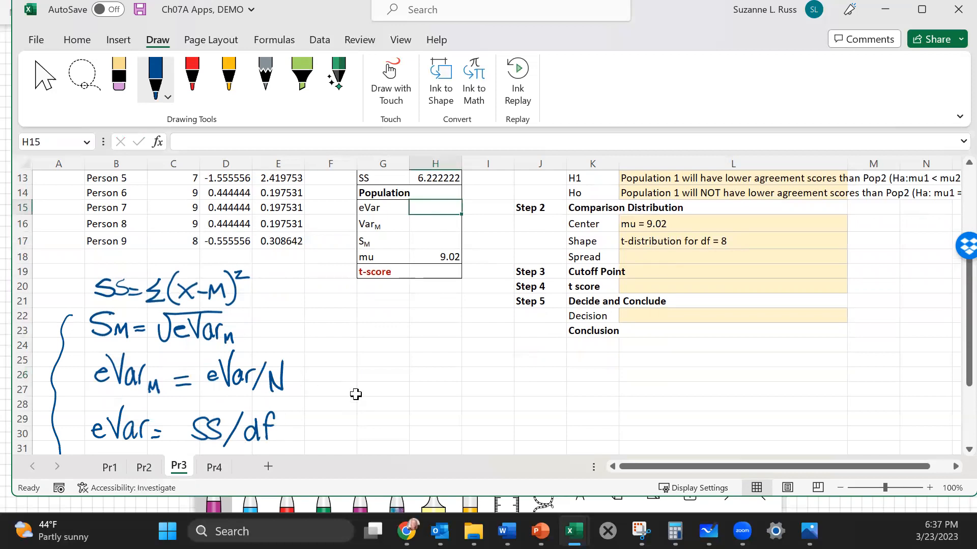
text(=)
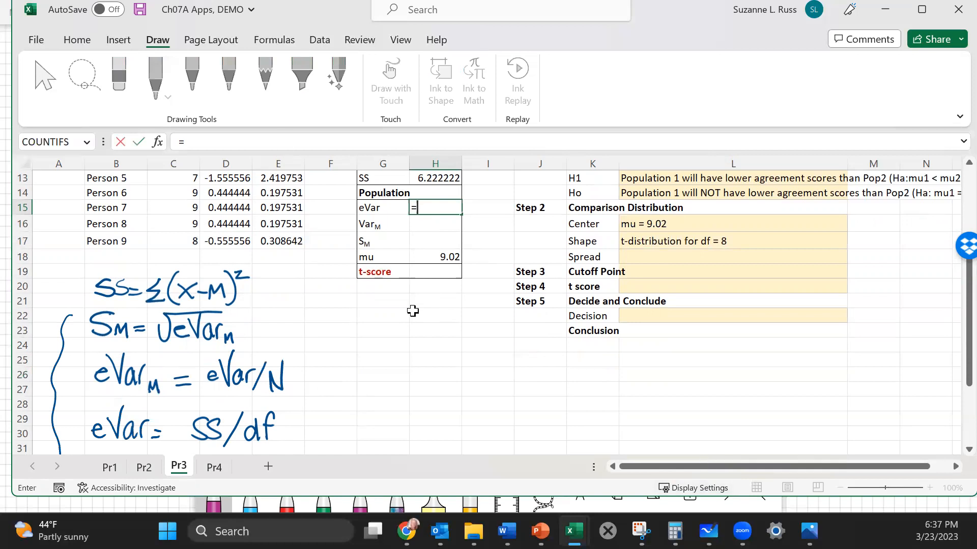
scroll(412, 311, up, 1)
click(425, 223)
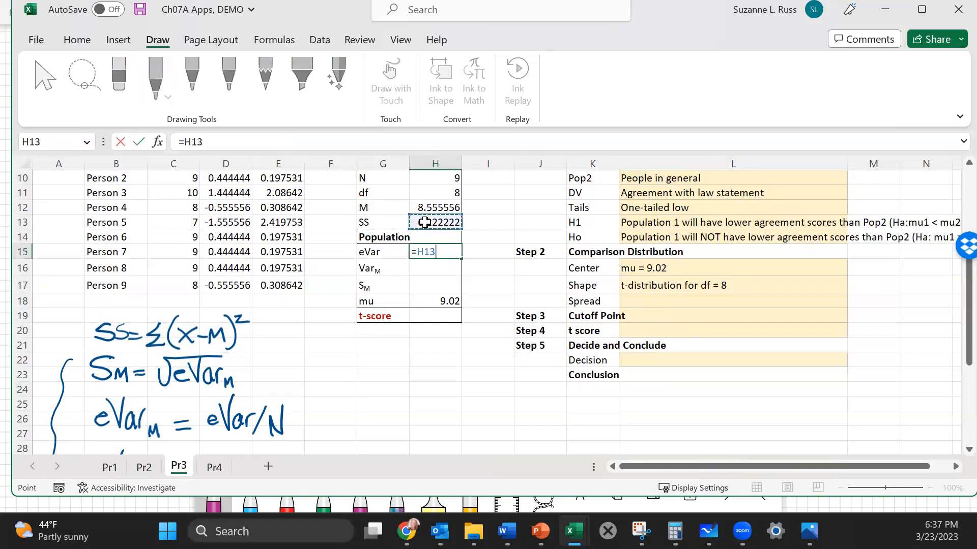
text(/)
click(441, 193)
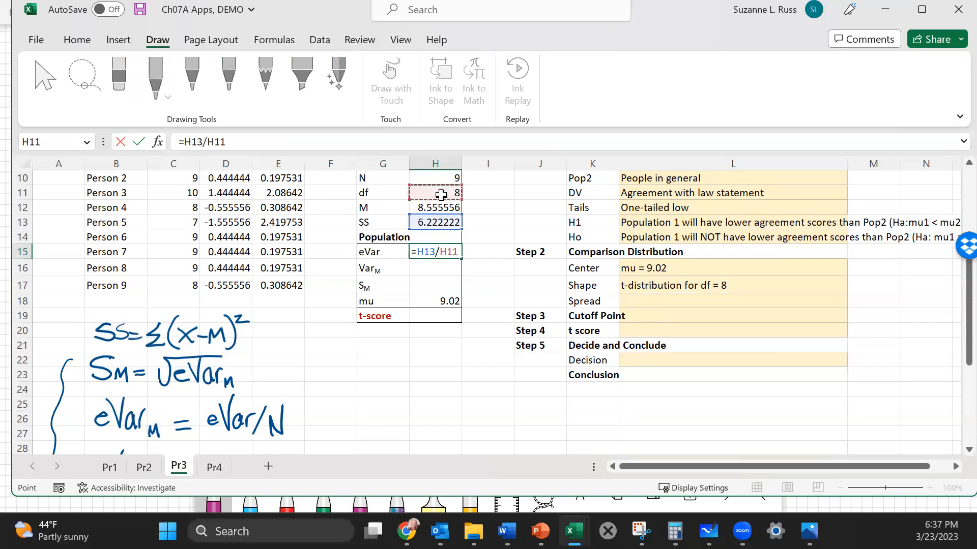
key(Return)
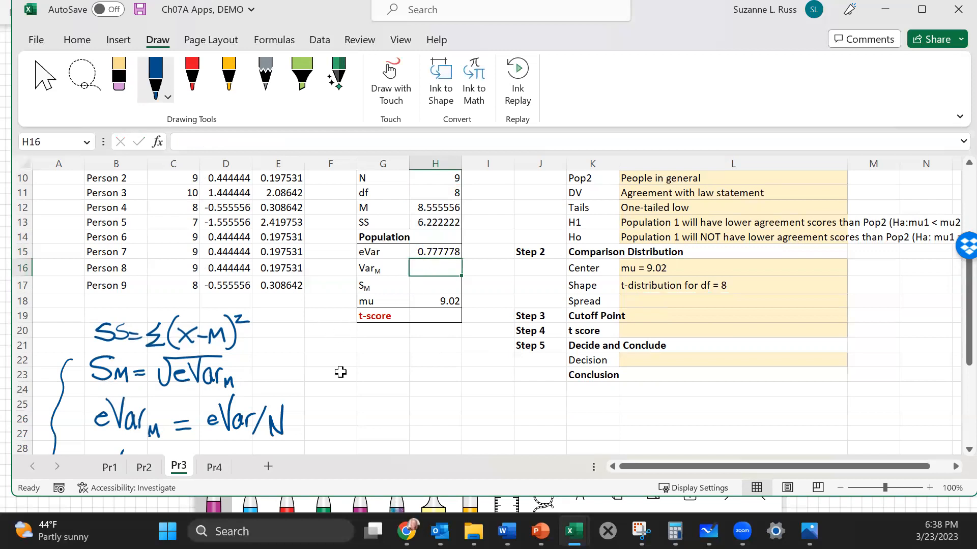
Draw a check mark beside the handwritten eVar formula and calculate Var_M in H16 with =H15/H10
scroll(338, 373, down, 1)
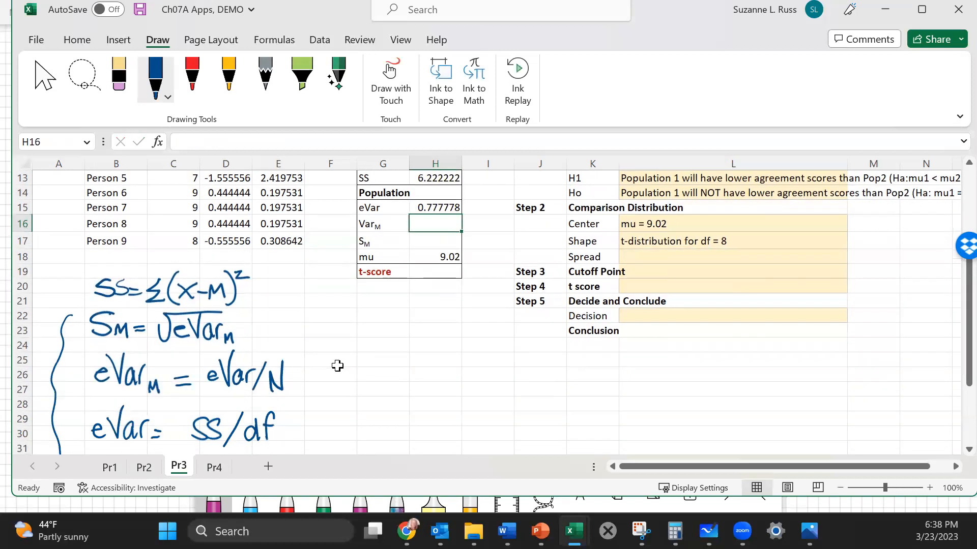
drag(293, 426, 315, 413)
scroll(467, 346, up, 2)
text(=)
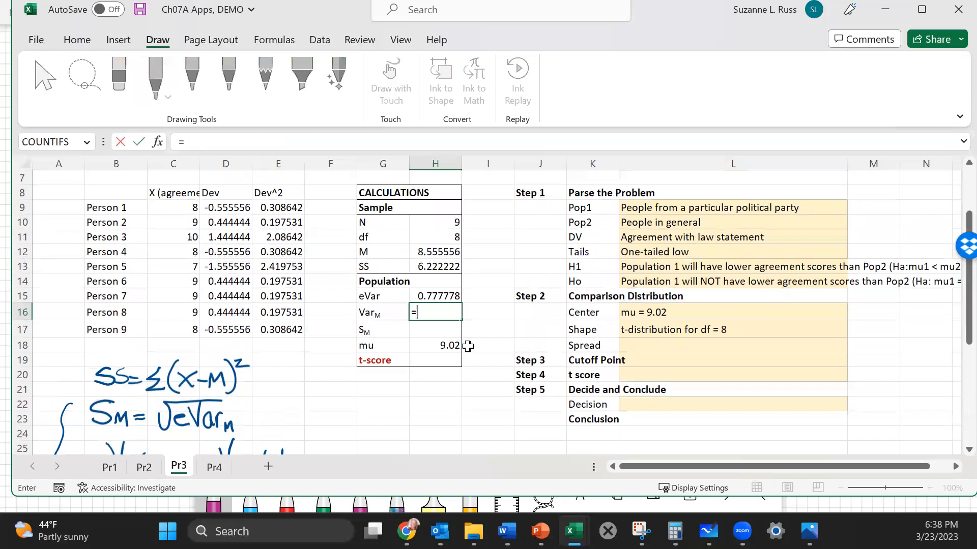
click(448, 294)
text(/)
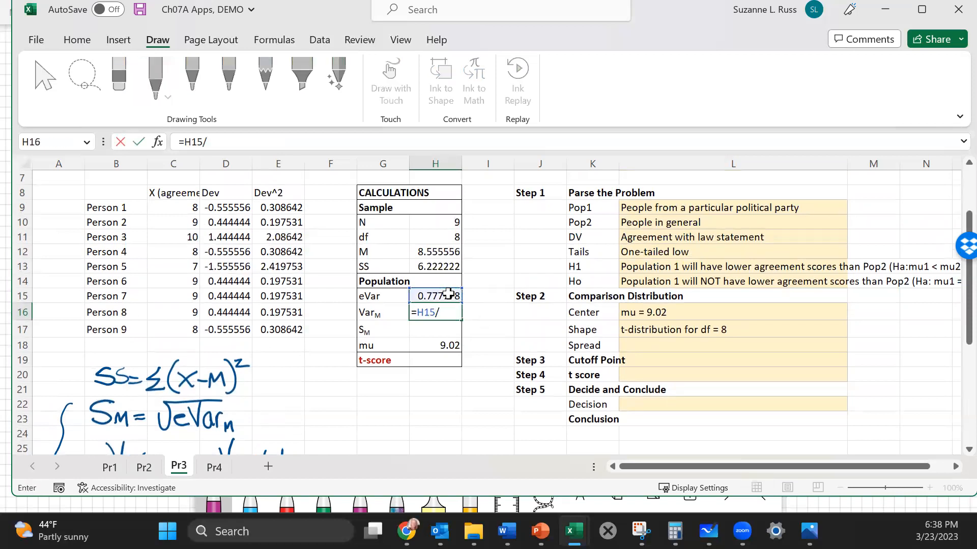
click(431, 221)
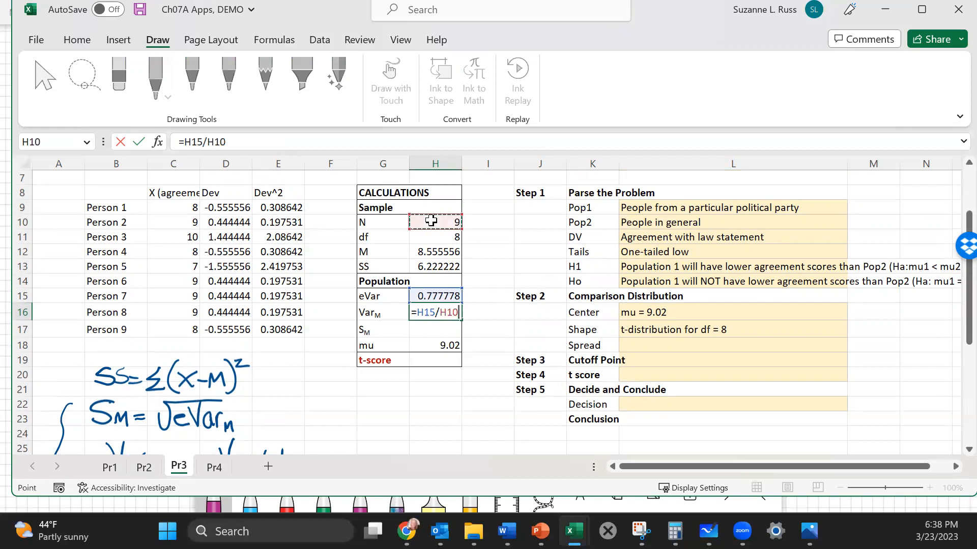
key(Return)
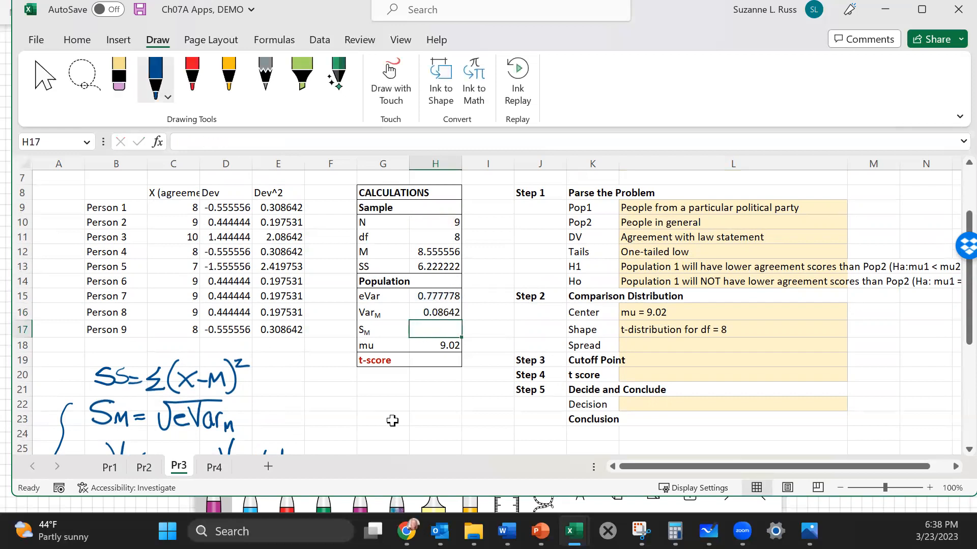
Draw a check mark beside the handwritten eVar_M formula and change the label in G16 to eVarM
scroll(390, 416, down, 2)
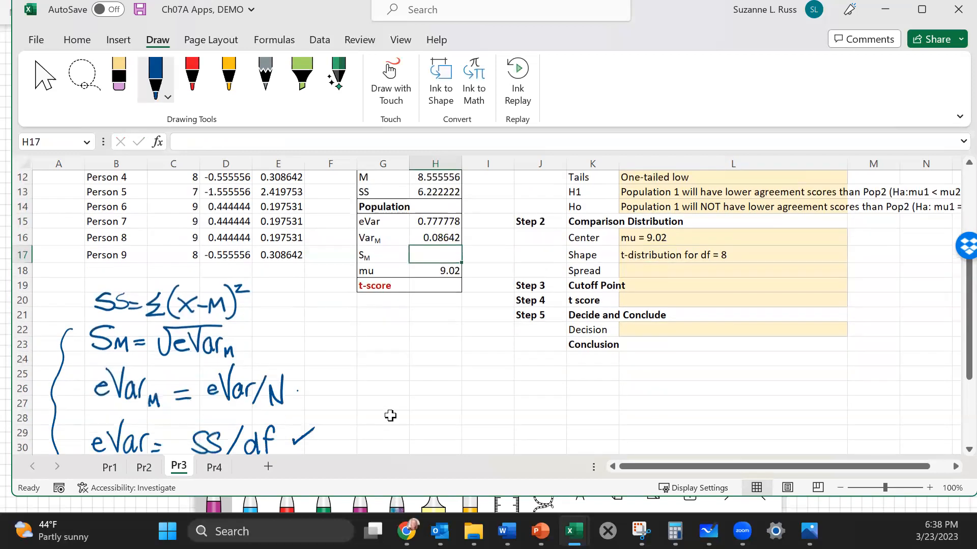
drag(299, 378, 321, 372)
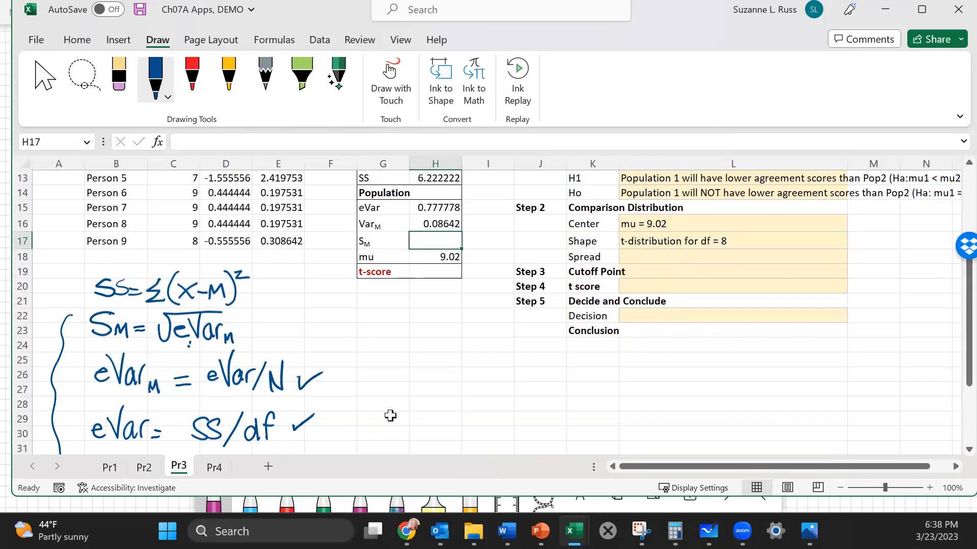
scroll(444, 410, up, 1)
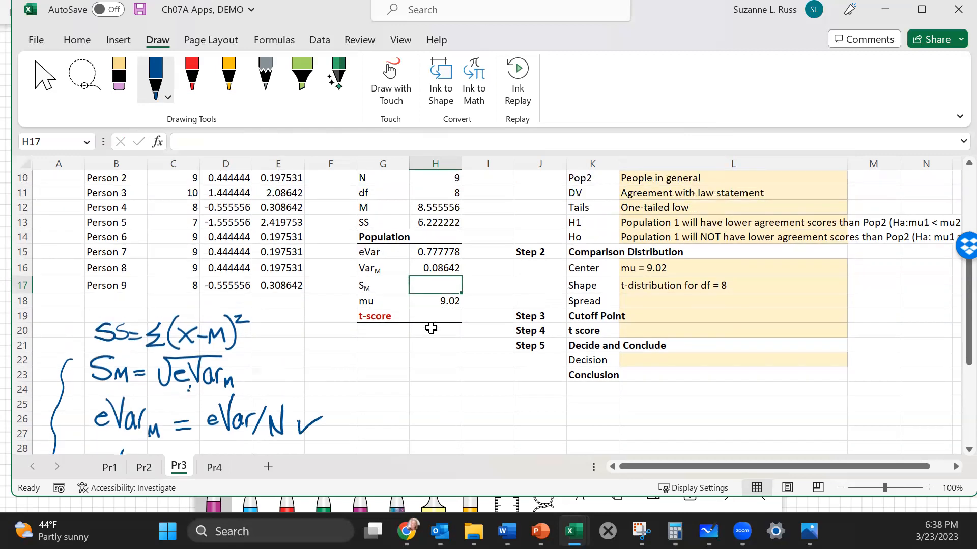
double_click(359, 265)
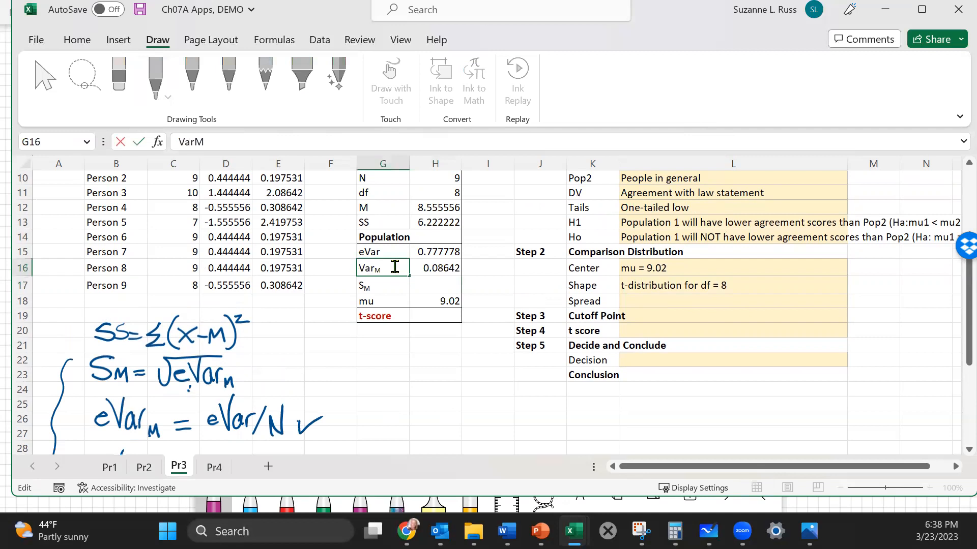
text(e)
Calculate S_M in H17 as the square root of eVarM using the SQRT function on H16
click(456, 285)
text(=)
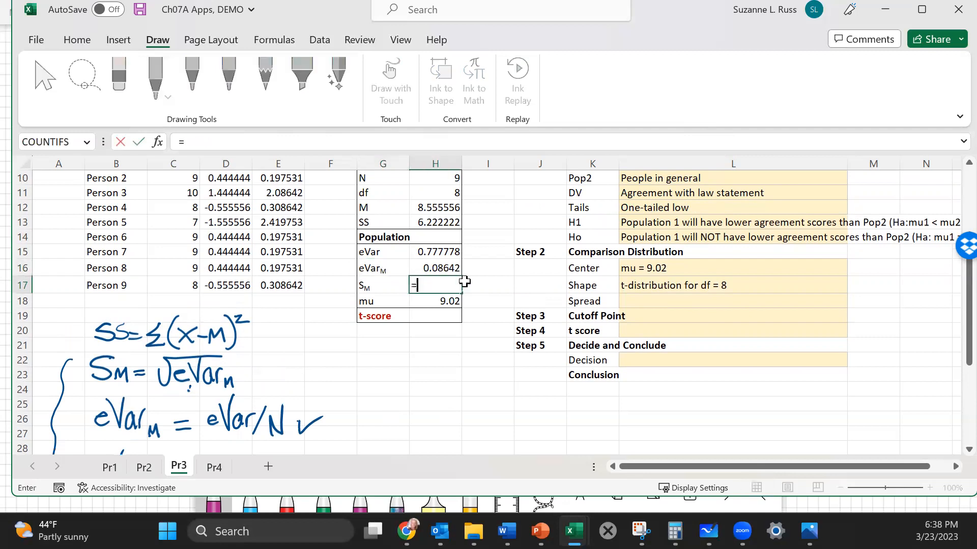
text(SQRT()
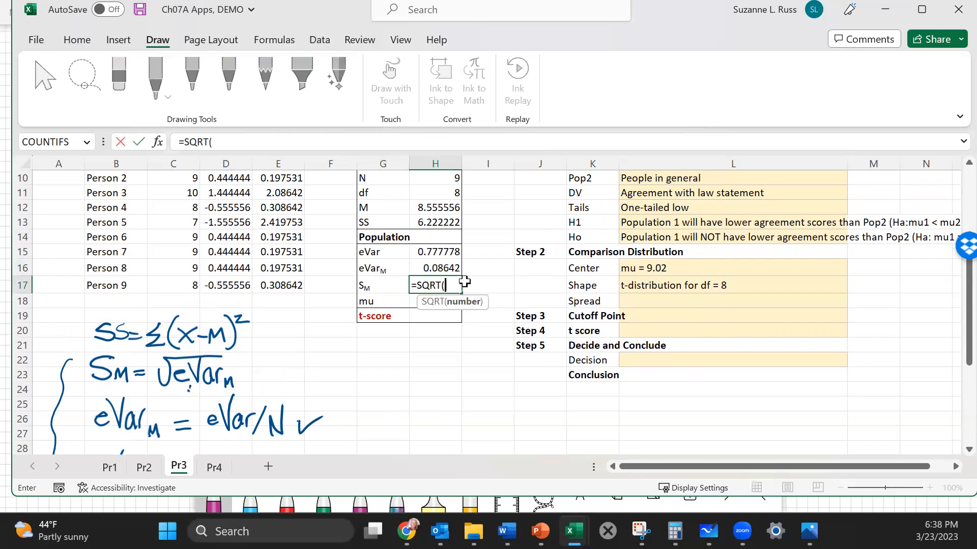
click(441, 262)
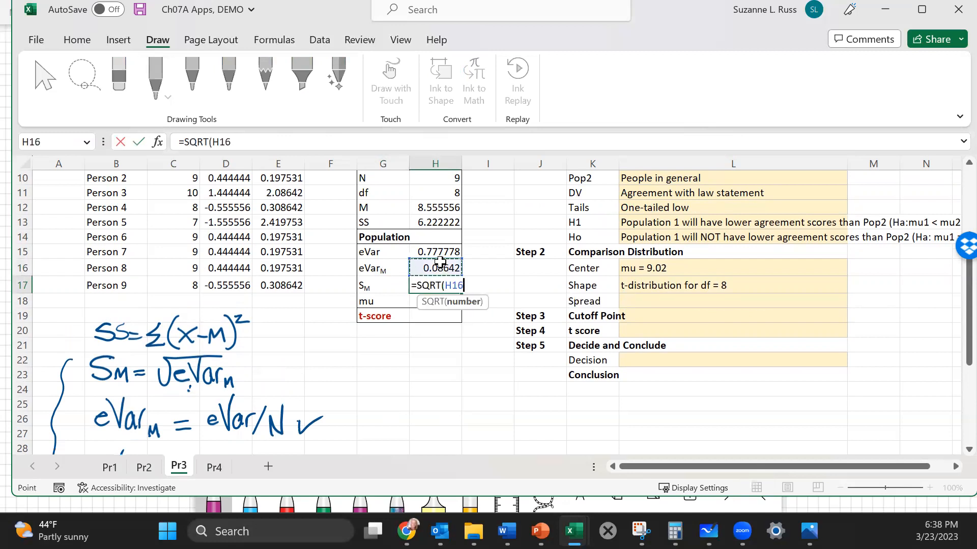
key(Return)
click(470, 377)
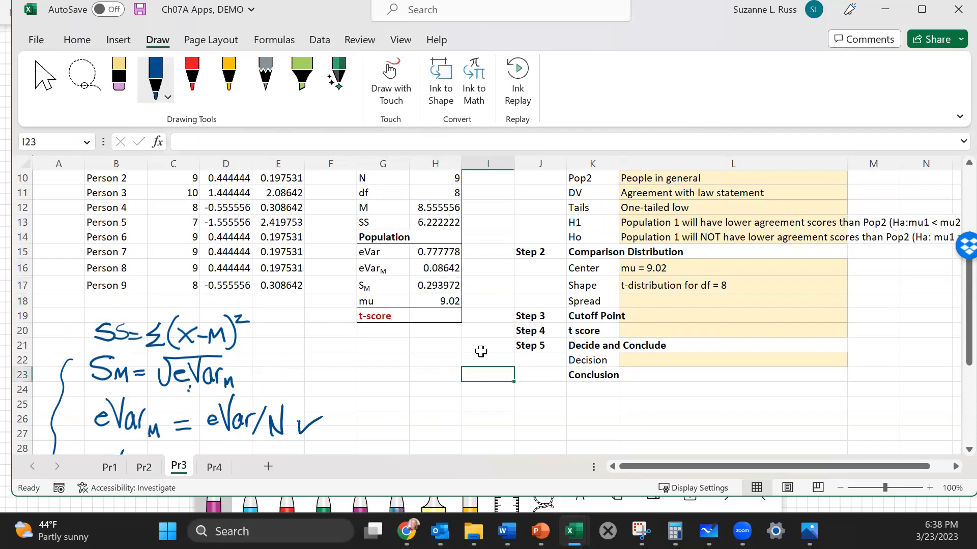
Fill in the Comparison Distribution's Spread in L18 with "Sm = 0.2940"
click(643, 301)
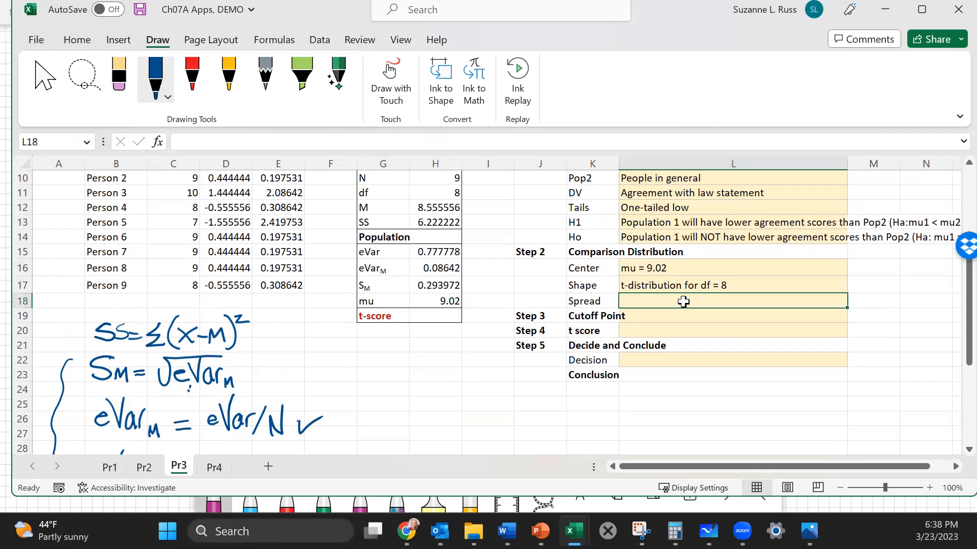
text(S)
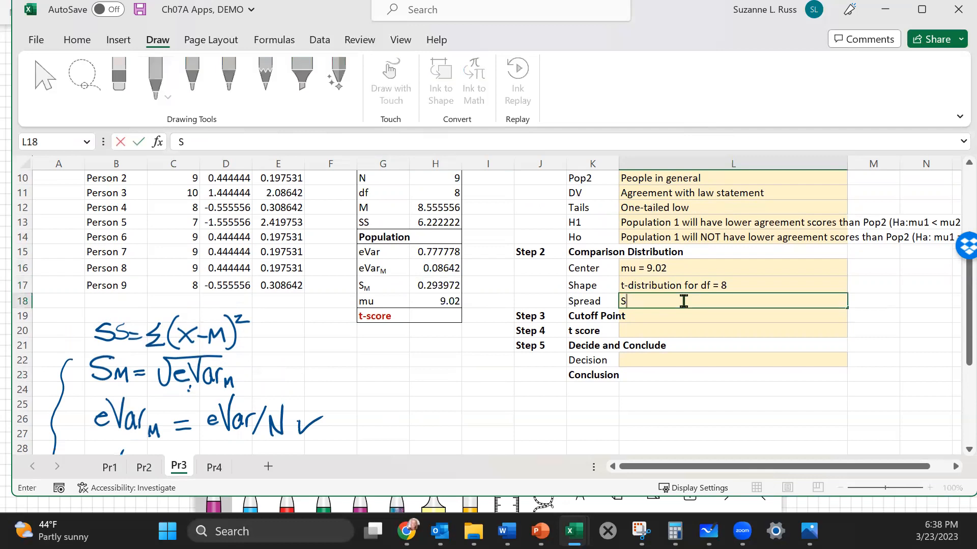
text(m)
text(= 0.2940)
click(454, 392)
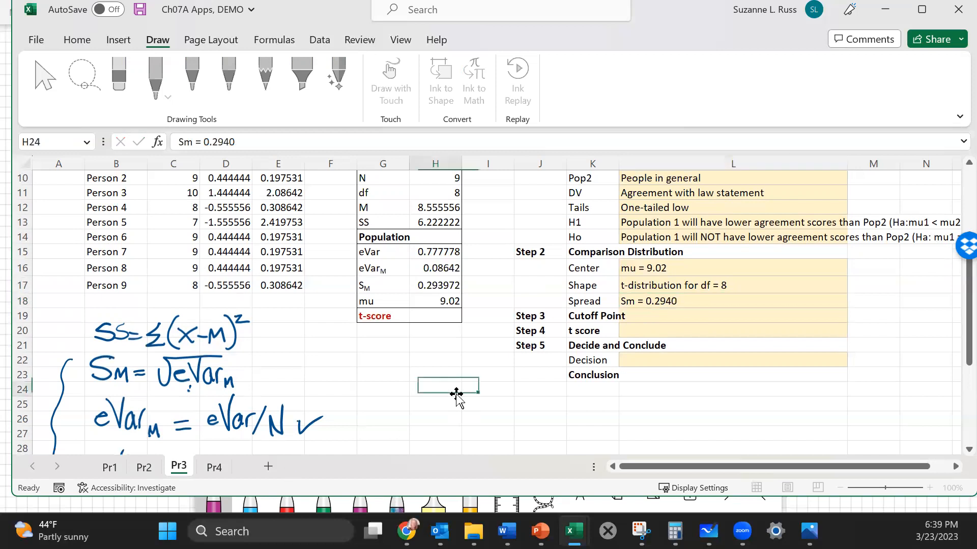
Enter "a = .05, one-tailed low, df = 8" for the Step 3 Cutoff Point in L19
click(524, 316)
click(644, 315)
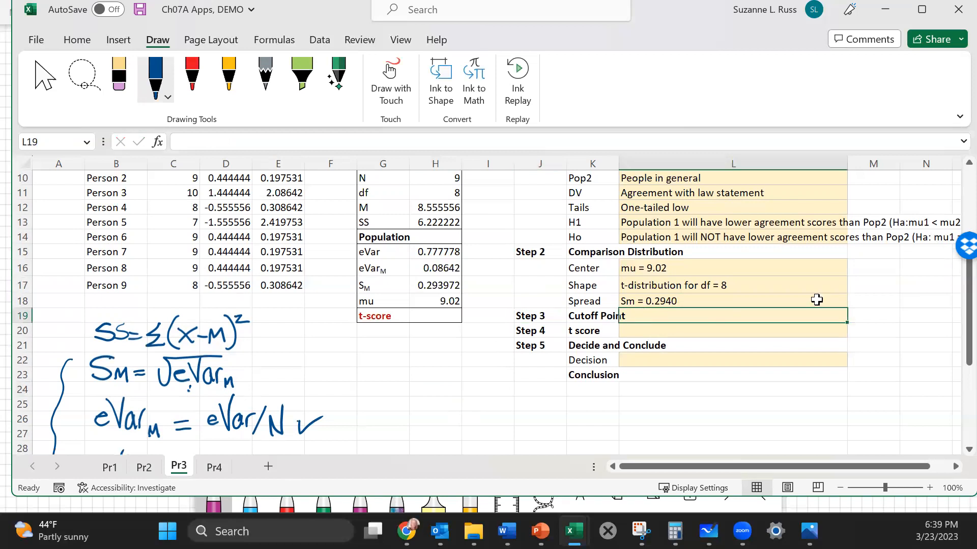
text(a = .05,)
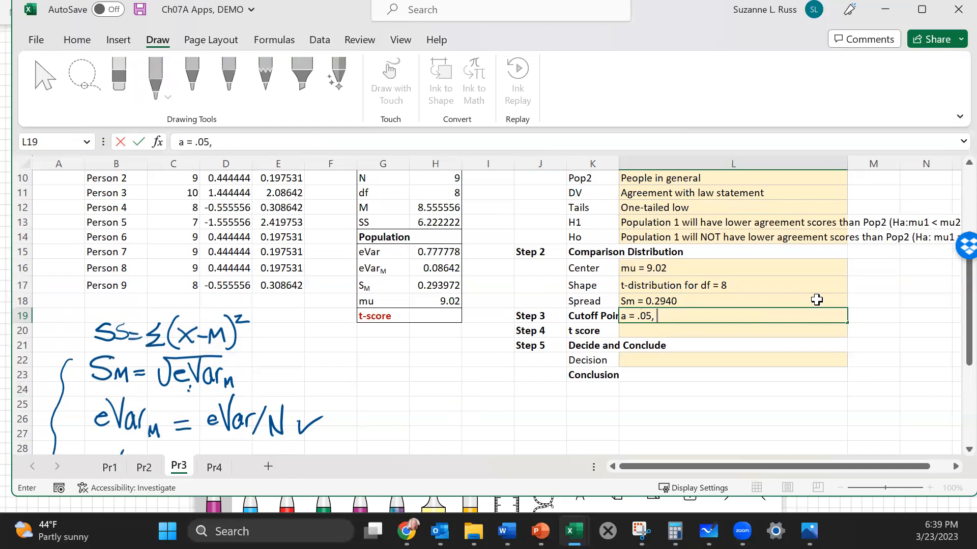
text( one-tailed)
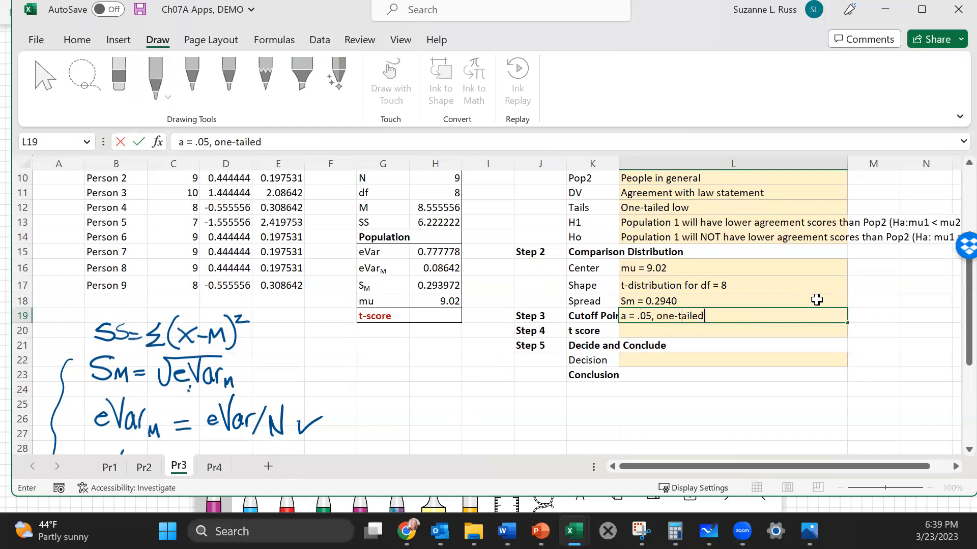
text( low, df = 8)
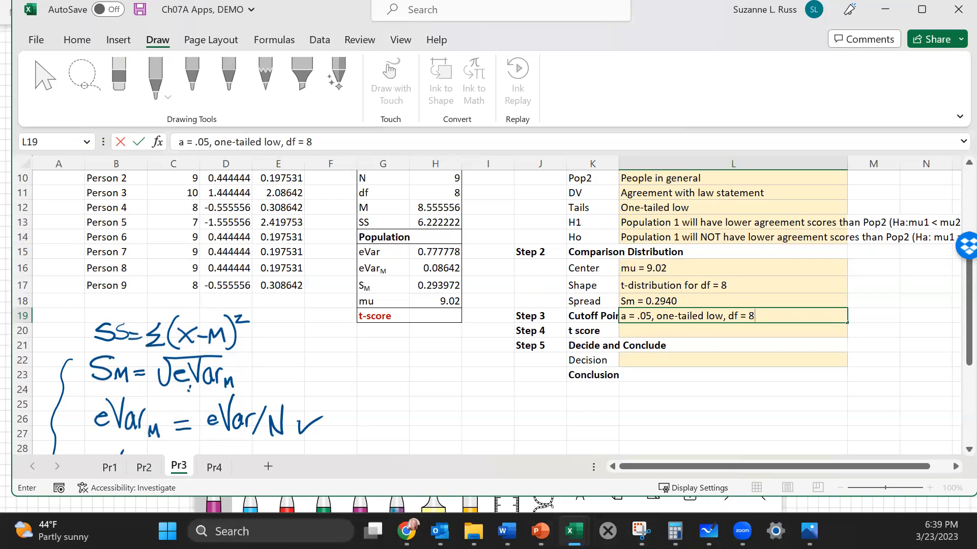
Switch to the web t Critical Value Calculator and calculate the critical value for p = .05 with 8 degrees of freedom
click(742, 531)
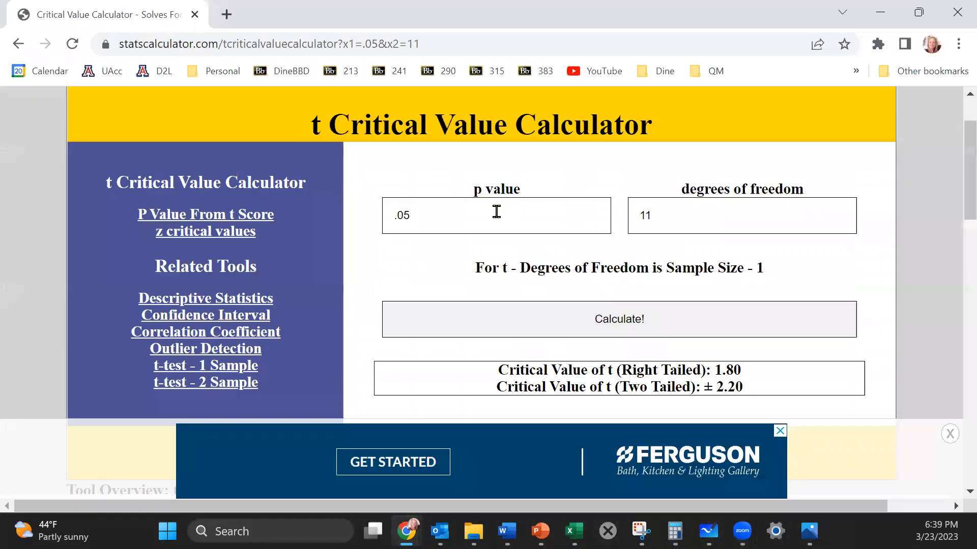
click(481, 216)
double_click(658, 211)
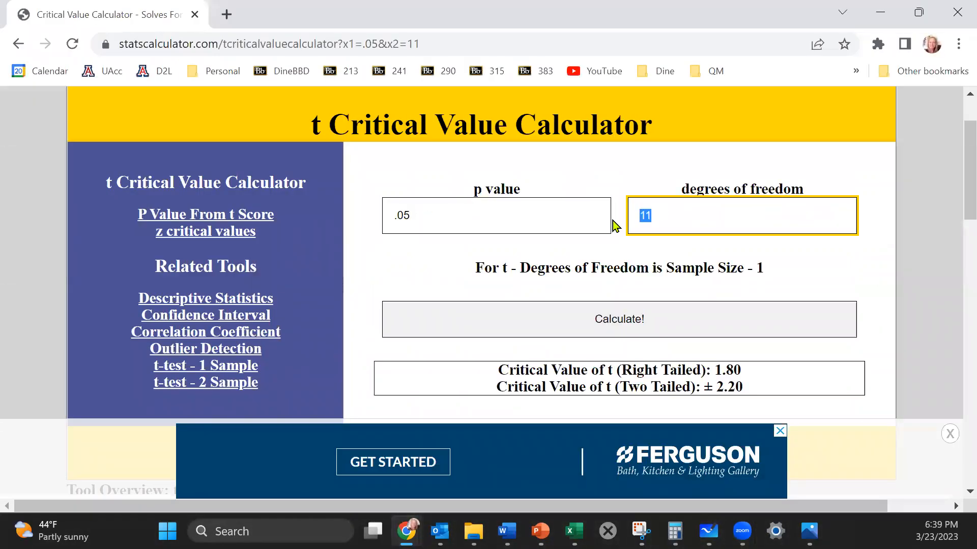
text(8)
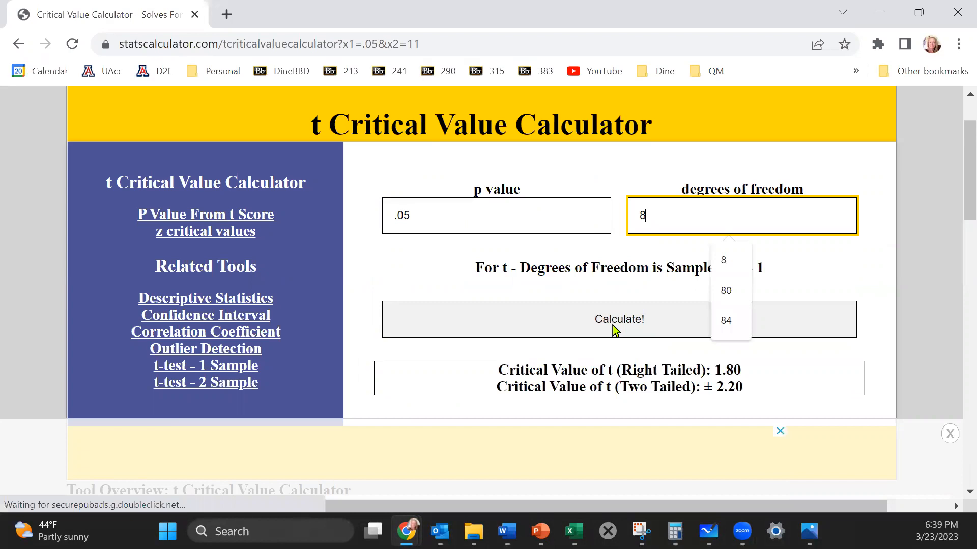
click(613, 325)
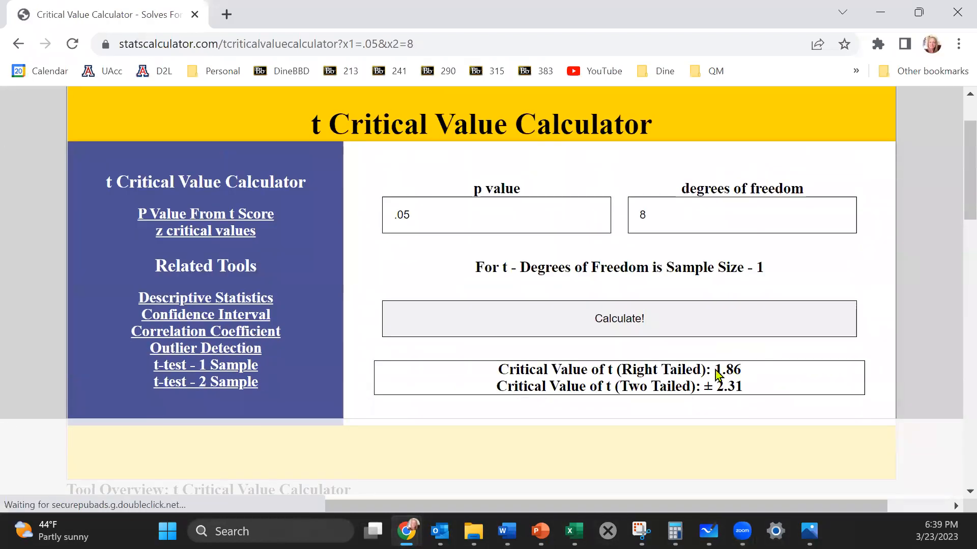
drag(741, 370, 712, 371)
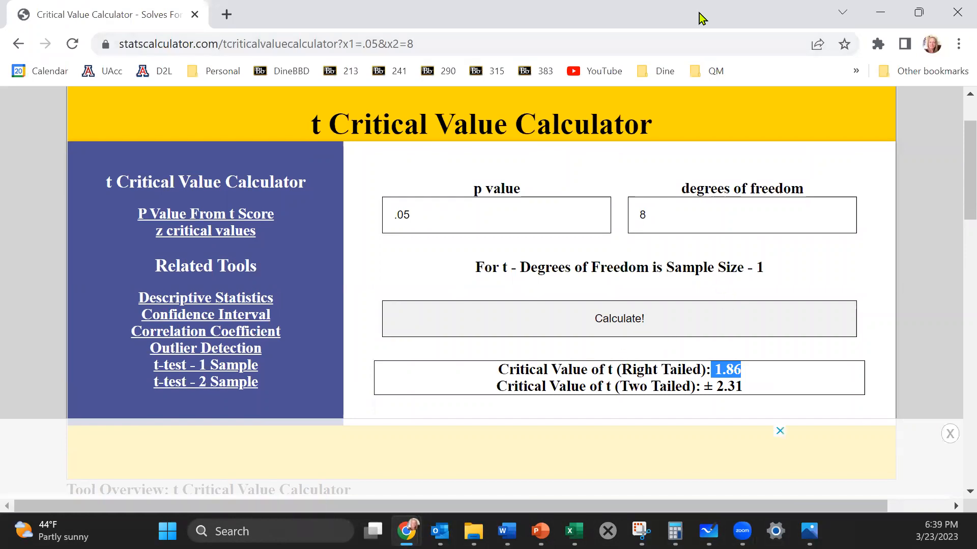
Return to the Excel workbook and append "; tz = -1.86" to the Step 3 Cutoff Point text in L19
drag(97, 16, 976, 102)
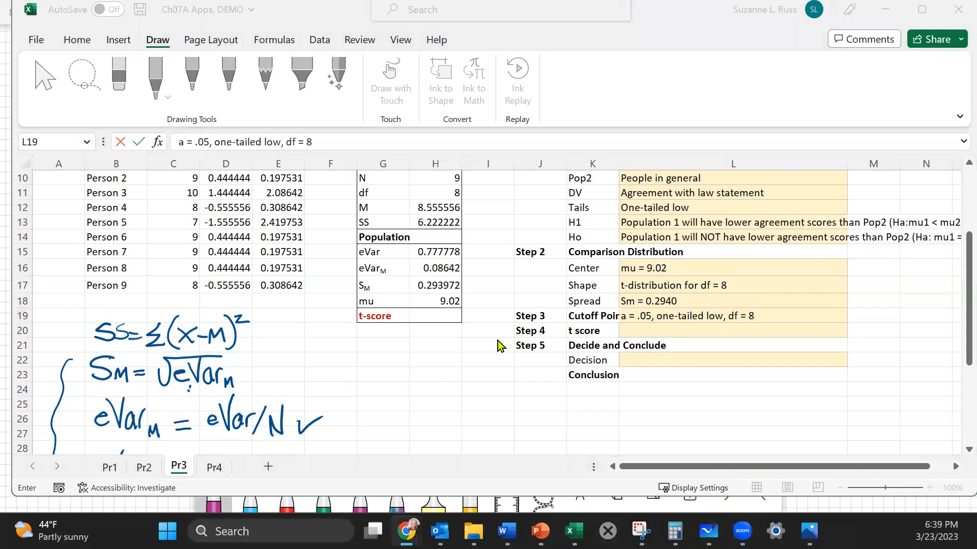
click(773, 318)
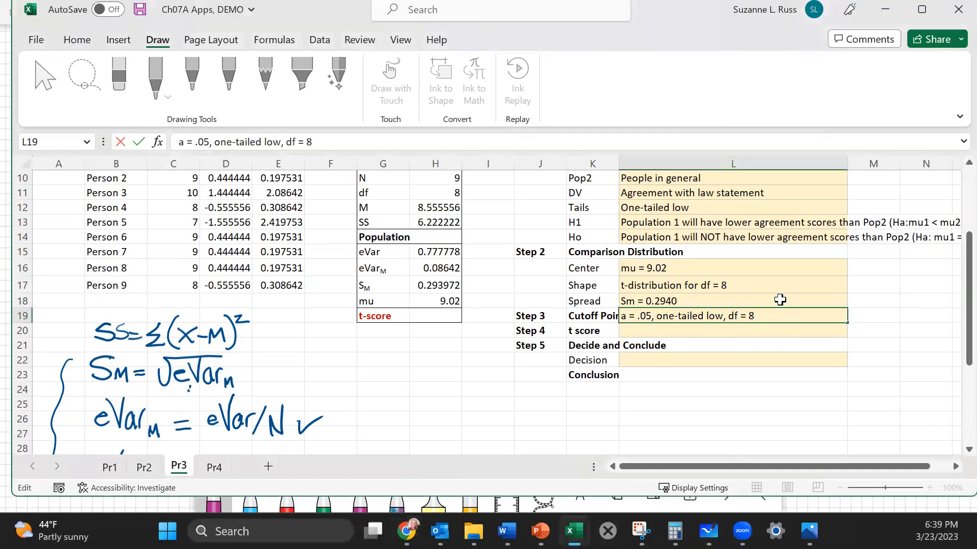
text(tz = -1.86)
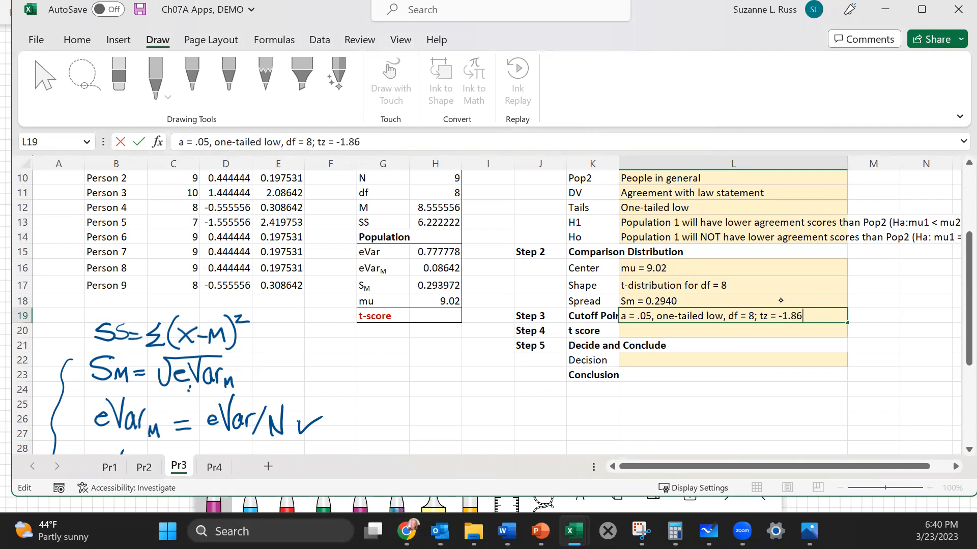
Draw a bell curve on a baseline below the calculations table and number its axis from -3 to 3
mouse_move(317, 437)
mouse_down()
mouse_move(356, 420)
mouse_move(397, 339)
mouse_move(451, 332)
mouse_move(494, 414)
mouse_move(524, 430)
mouse_up()
drag(298, 439, 548, 435)
drag(426, 442, 426, 440)
click(450, 445)
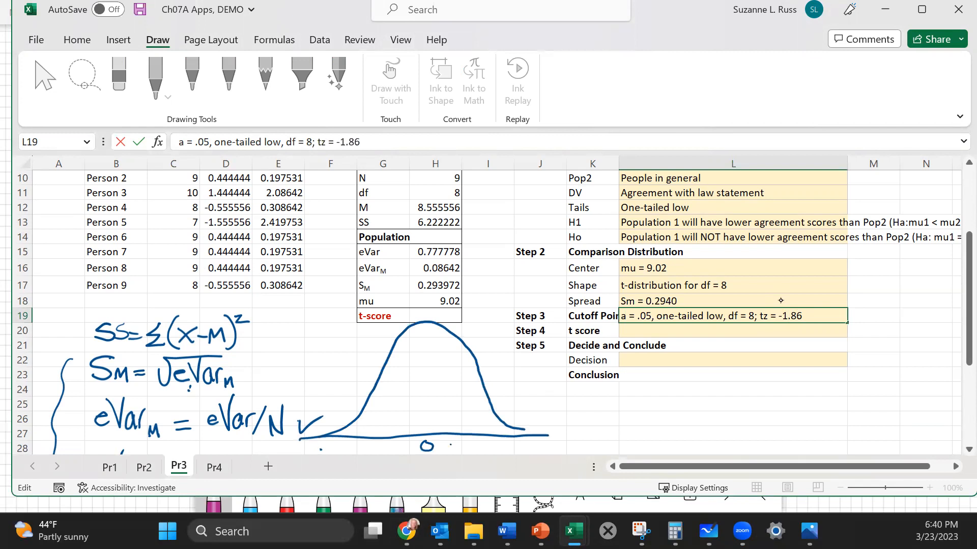
drag(485, 441, 497, 447)
drag(389, 448, 401, 447)
mouse_move(406, 441)
mouse_down()
mouse_move(405, 454)
mouse_move(346, 453)
mouse_up()
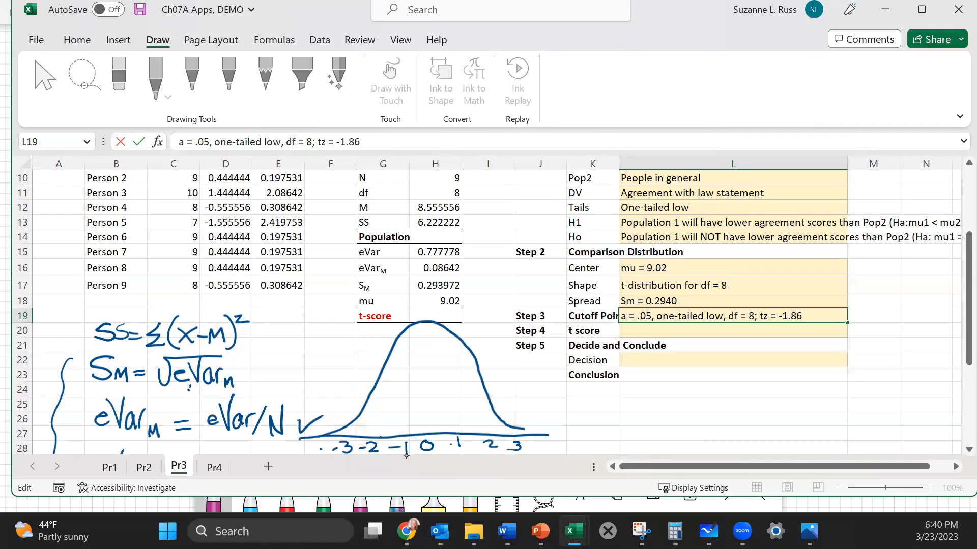
Mark the cutoff line near -2 with the label "tz = -1.86" and shade the tail below it in green highlighter
mouse_move(379, 436)
mouse_down()
mouse_move(374, 387)
mouse_move(350, 382)
mouse_up()
drag(361, 377, 390, 334)
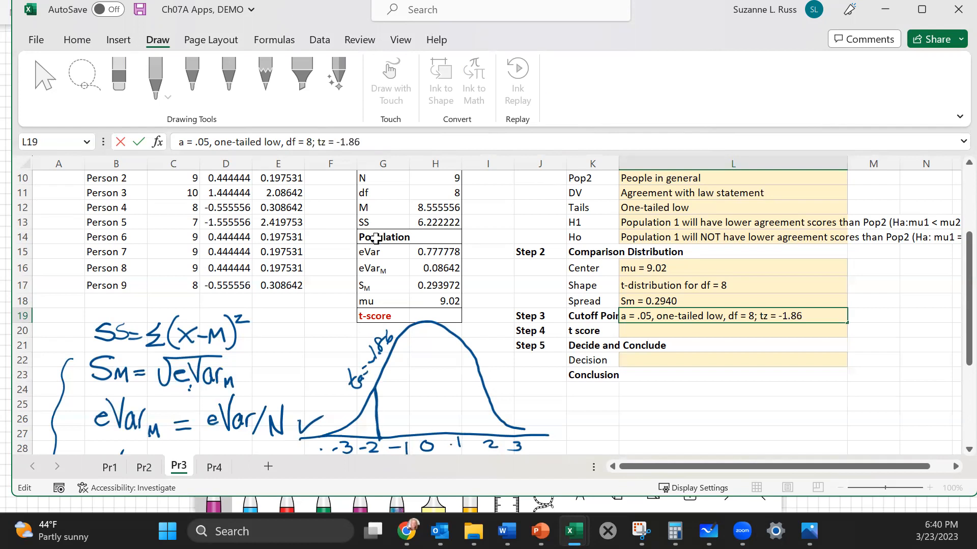
click(302, 302)
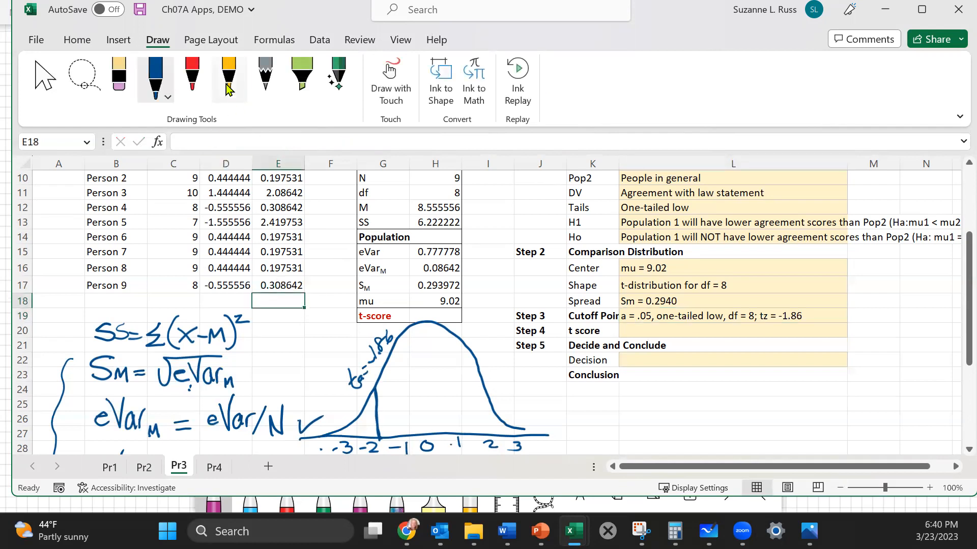
click(302, 76)
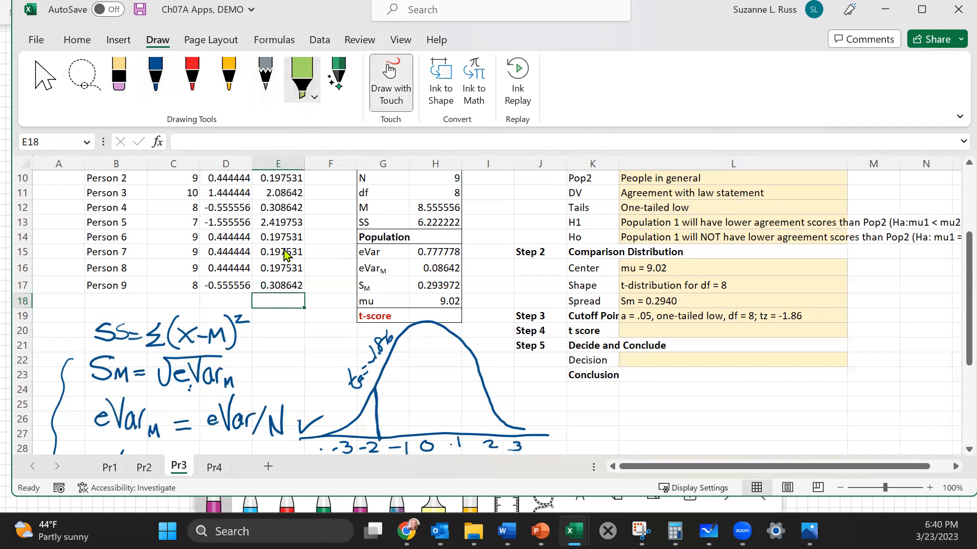
mouse_move(373, 399)
mouse_down()
mouse_move(330, 435)
mouse_move(366, 410)
mouse_move(367, 435)
mouse_move(374, 416)
mouse_move(365, 436)
mouse_move(303, 436)
mouse_up()
drag(362, 401, 341, 427)
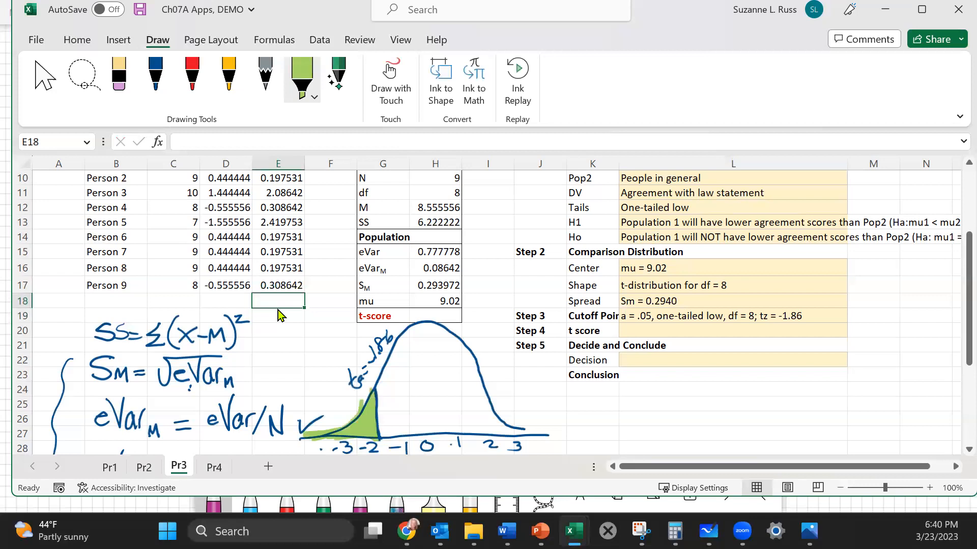
Write "FAIL" in green highlighter inside the middle of the bell curve
mouse_move(404, 359)
mouse_down()
mouse_move(402, 393)
mouse_move(419, 357)
mouse_up()
drag(405, 377, 413, 376)
mouse_move(415, 393)
mouse_down()
mouse_move(424, 360)
mouse_move(436, 391)
mouse_up()
drag(419, 381, 459, 389)
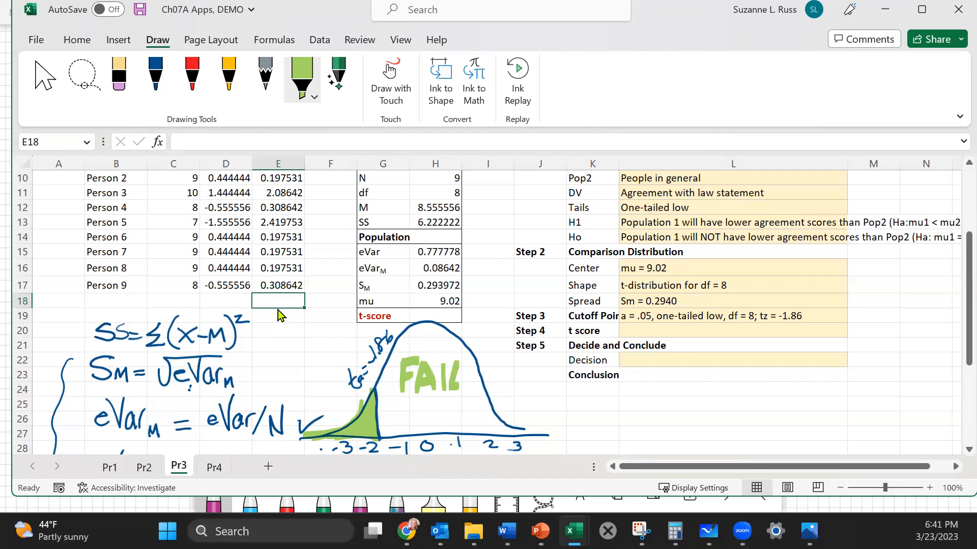
Handwrite the formula t = (M - μ) / S_M in red ink below the eVar formula
click(650, 330)
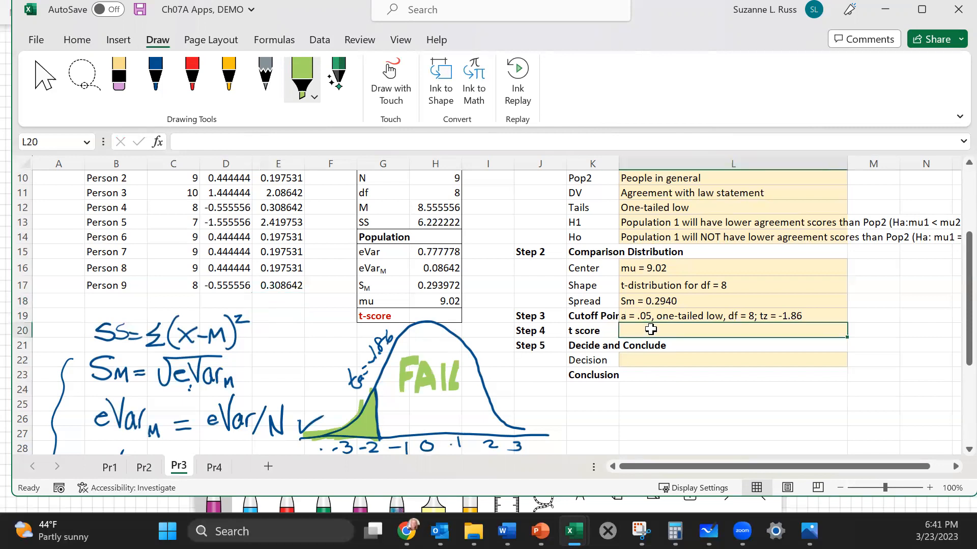
click(658, 409)
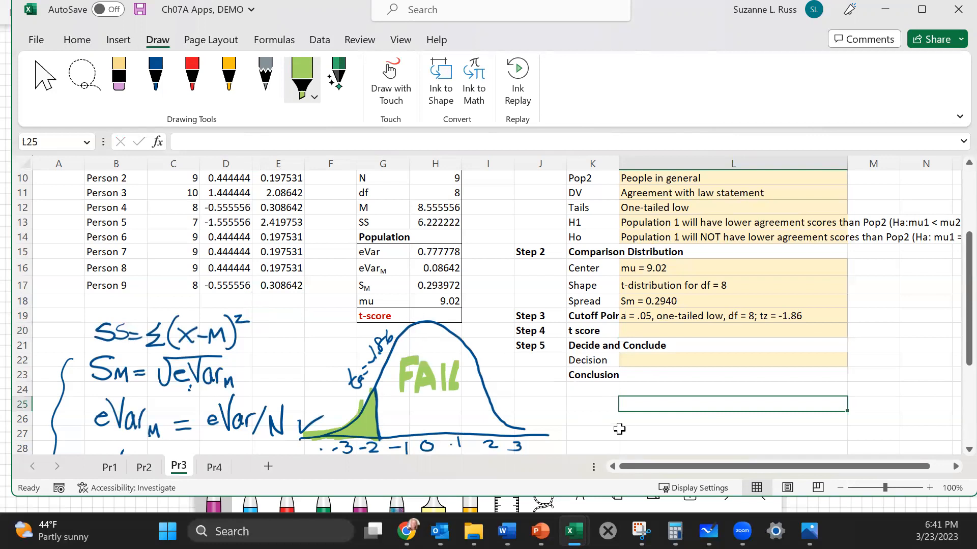
scroll(588, 396, down, 3)
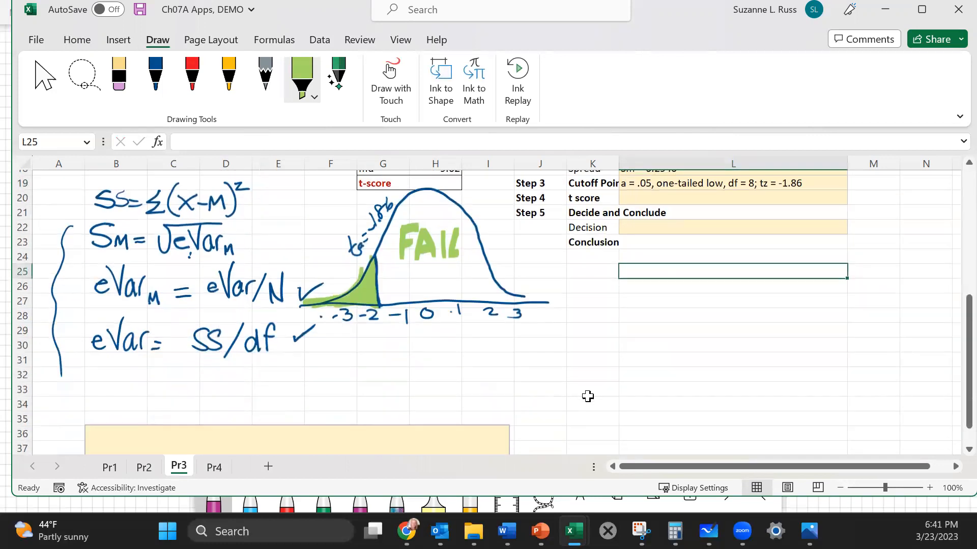
click(192, 76)
mouse_move(104, 366)
mouse_down()
mouse_move(107, 389)
mouse_move(140, 394)
mouse_move(169, 370)
mouse_move(171, 393)
mouse_up()
mouse_move(176, 382)
mouse_down()
mouse_move(204, 379)
mouse_move(210, 401)
mouse_up()
drag(242, 363, 224, 402)
mouse_move(259, 368)
mouse_down()
mouse_move(244, 394)
mouse_move(272, 400)
mouse_up()
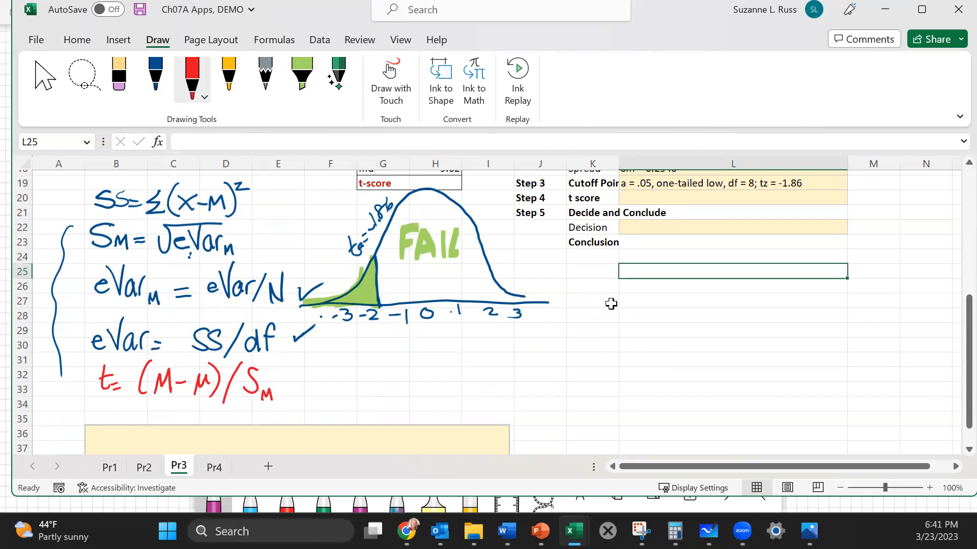
scroll(616, 289, up, 1)
scroll(618, 287, up, 2)
click(658, 329)
text(=()
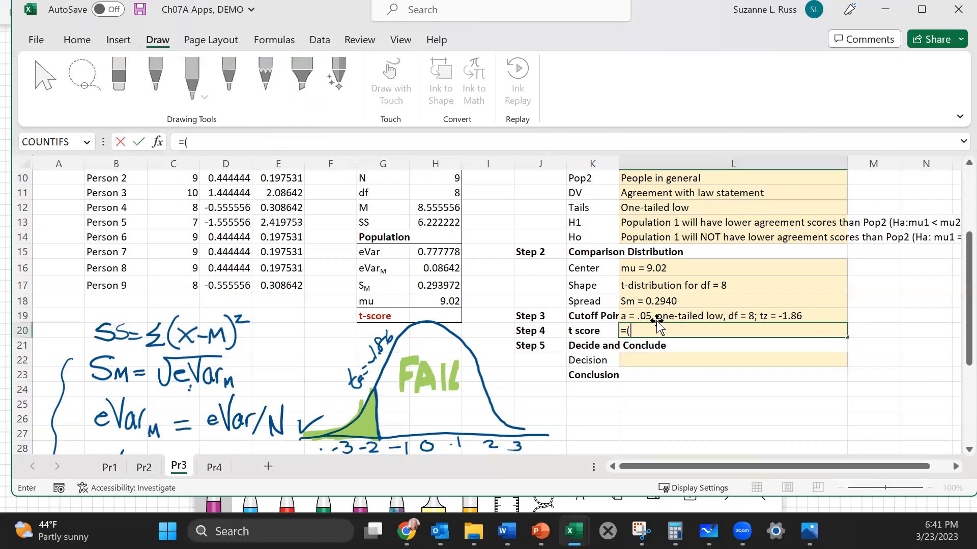
scroll(659, 328, up, 1)
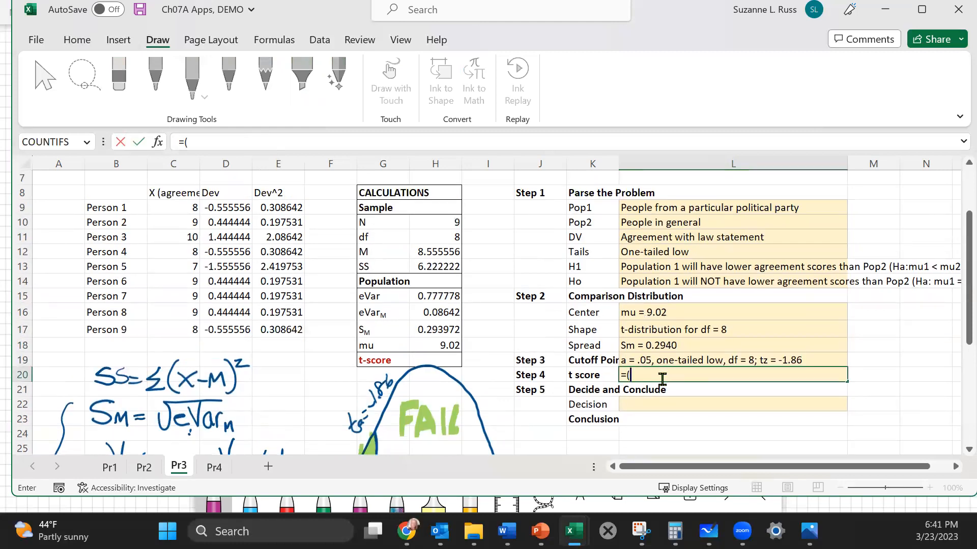
click(620, 375)
key(Delete)
key(Delete)
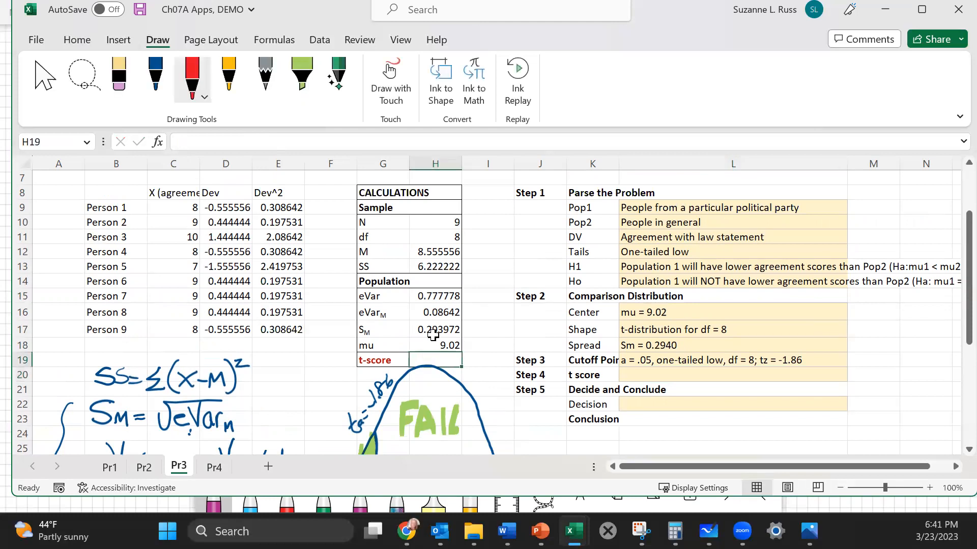
Calculate the t-score in H19 with the formula =(H12-H18)/H17
text(=)
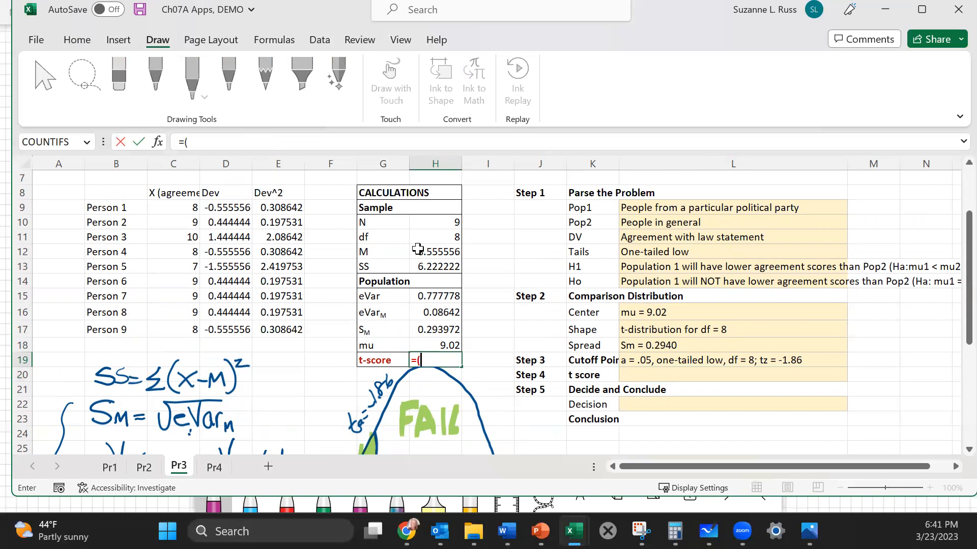
text(()
click(417, 248)
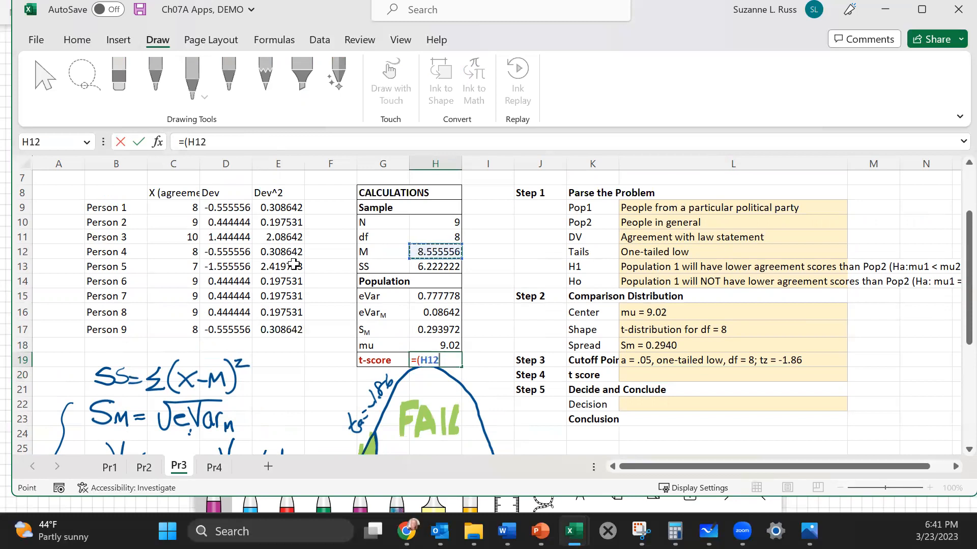
text(-)
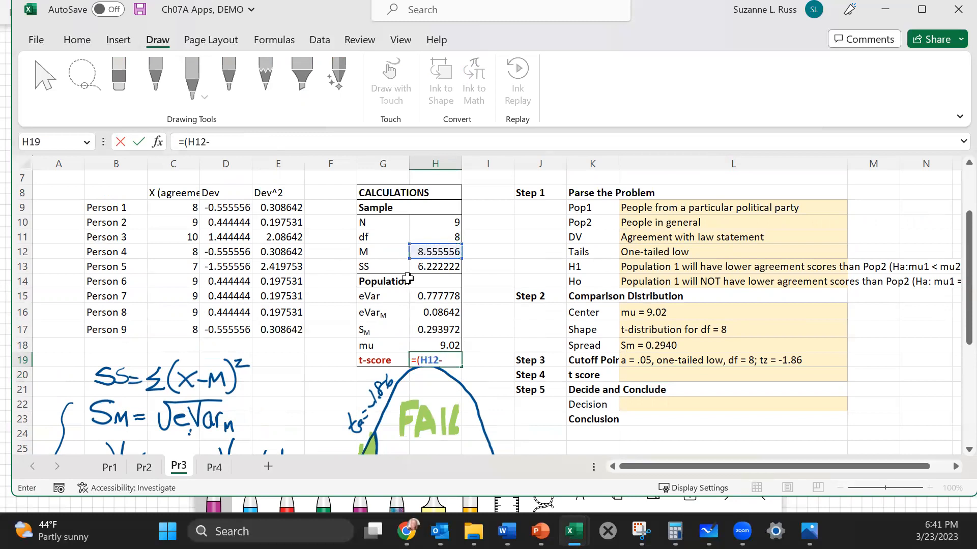
click(428, 345)
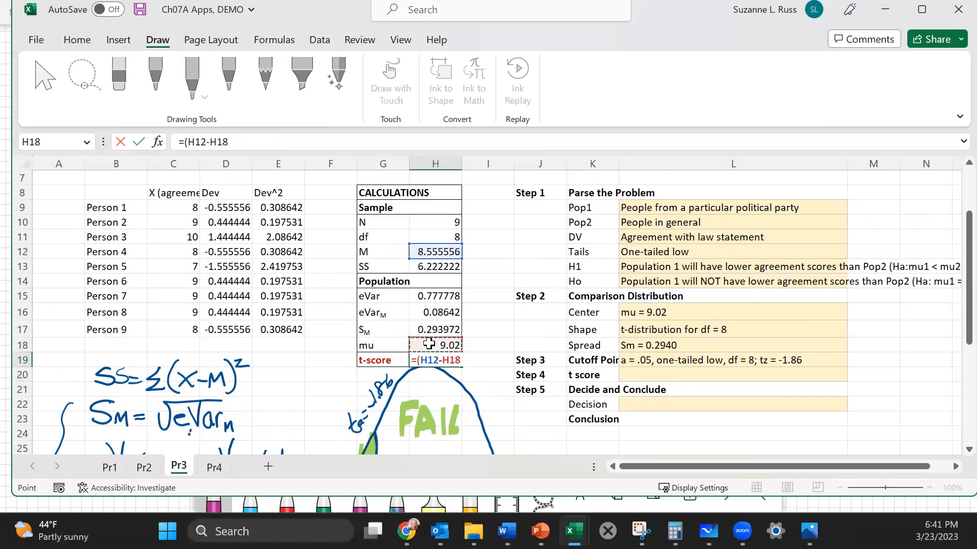
text()/)
click(416, 329)
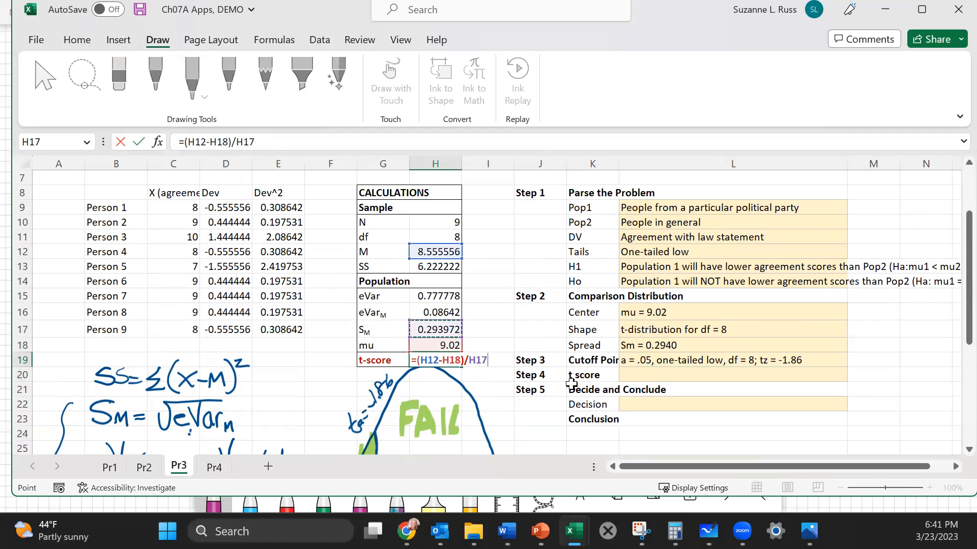
key(Return)
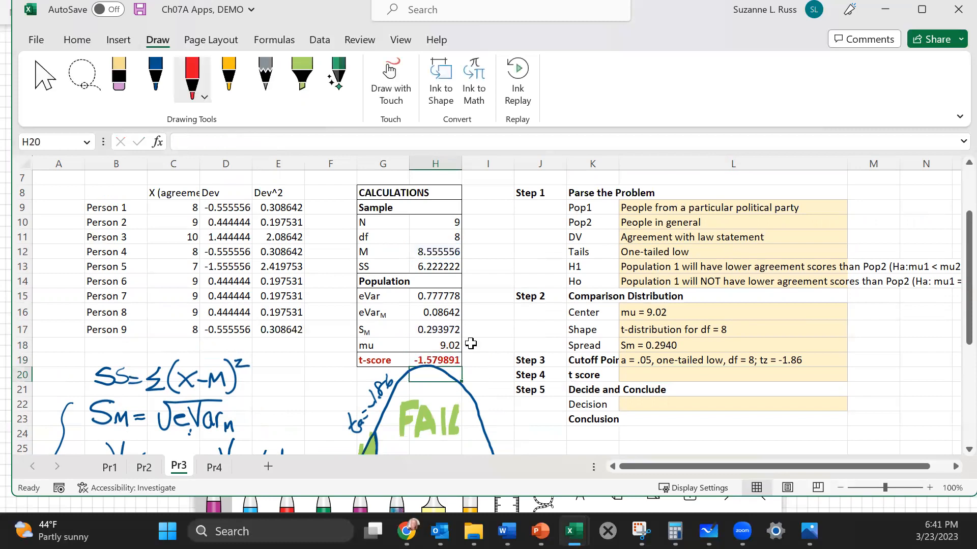
Fill in the Step 4 t score in L20 with "t = -1.58"
click(634, 373)
text(t)
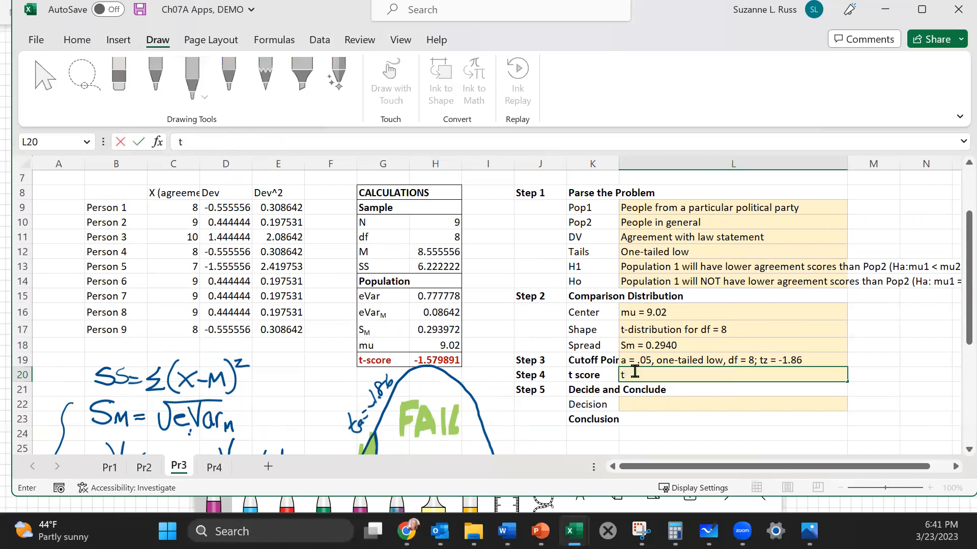
text( = -1.58)
Mark the t score on the bell curve with a red vertical line and label it "t = -1.58"
scroll(512, 330, down, 2)
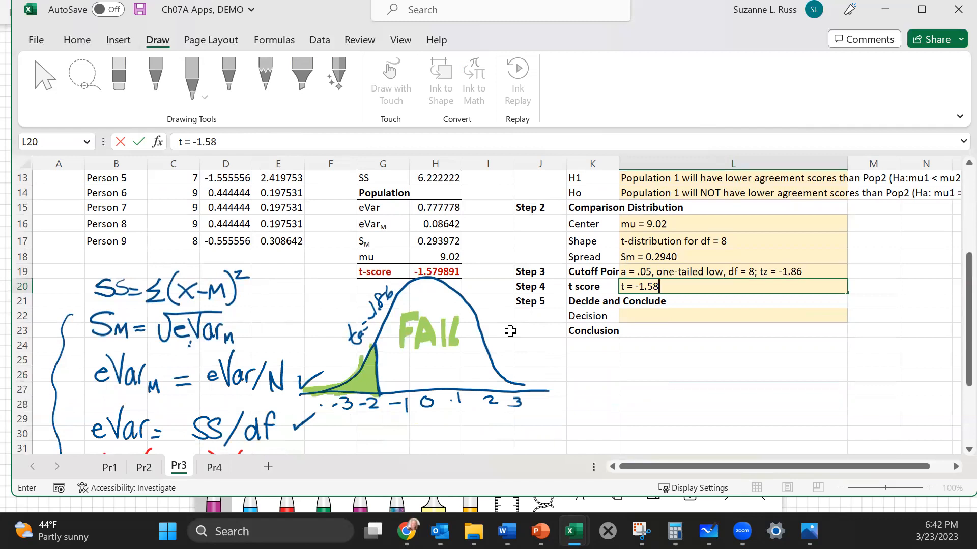
click(589, 355)
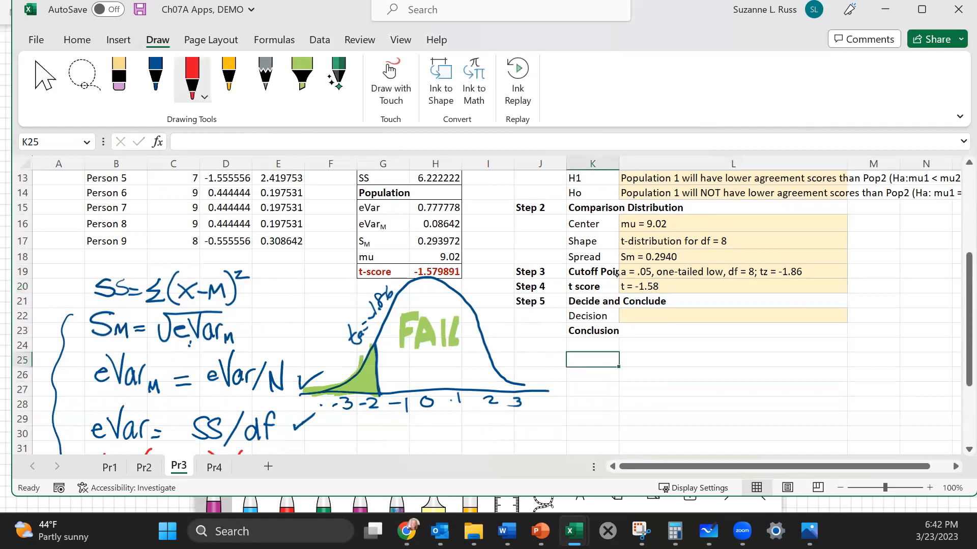
drag(384, 346, 388, 392)
mouse_move(384, 311)
mouse_down()
mouse_move(385, 323)
mouse_move(402, 321)
mouse_move(433, 295)
mouse_move(439, 301)
mouse_move(437, 291)
mouse_up()
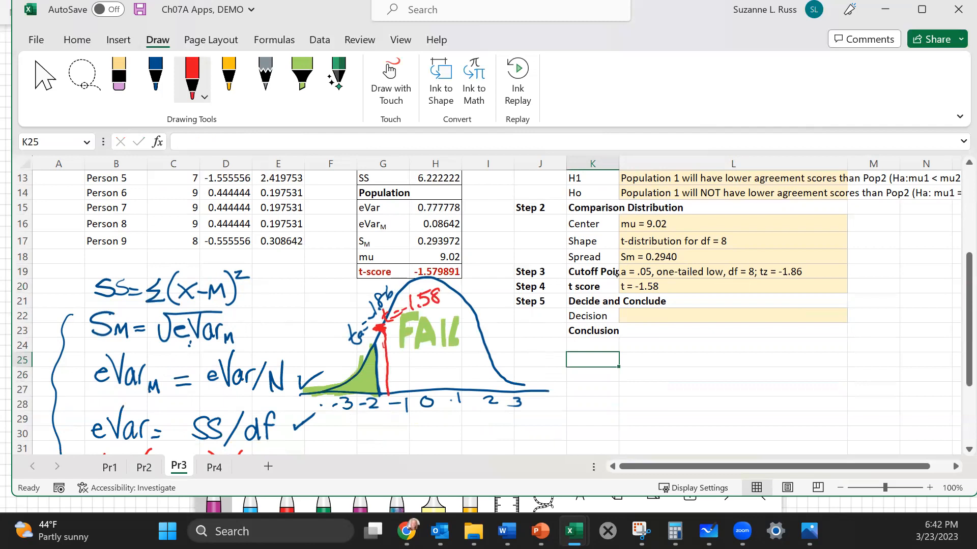
Enter "Fail to reject Ho" as the Step 5 Decision in L22
click(646, 316)
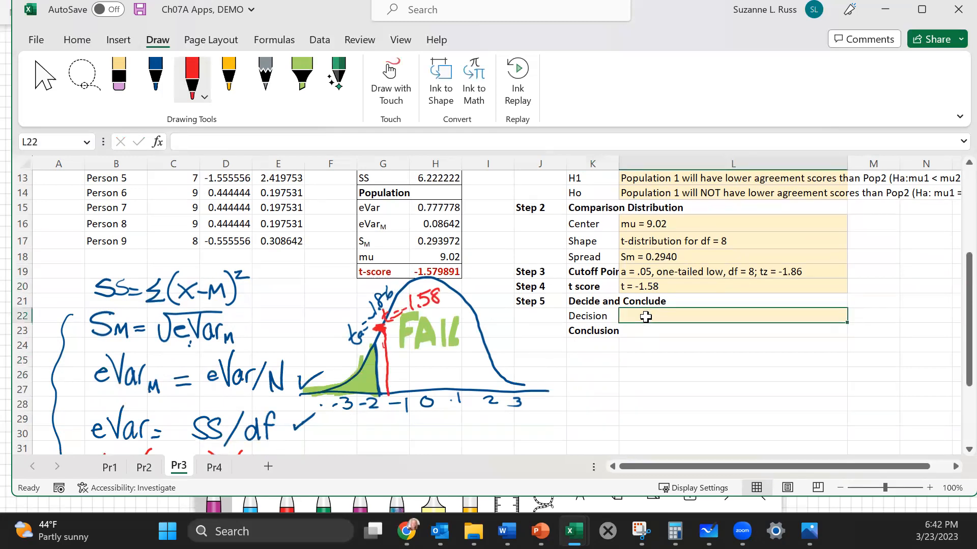
text(Fail)
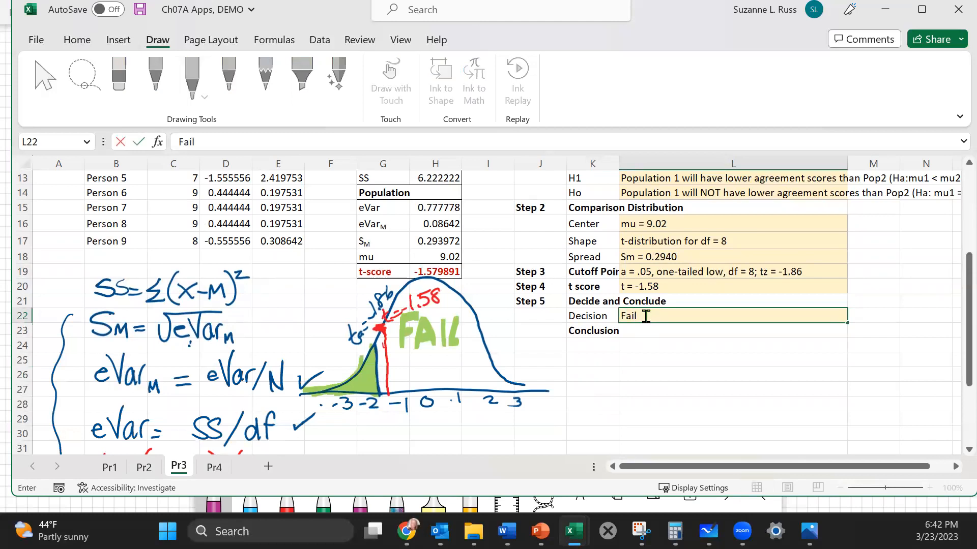
text( to reject Ho)
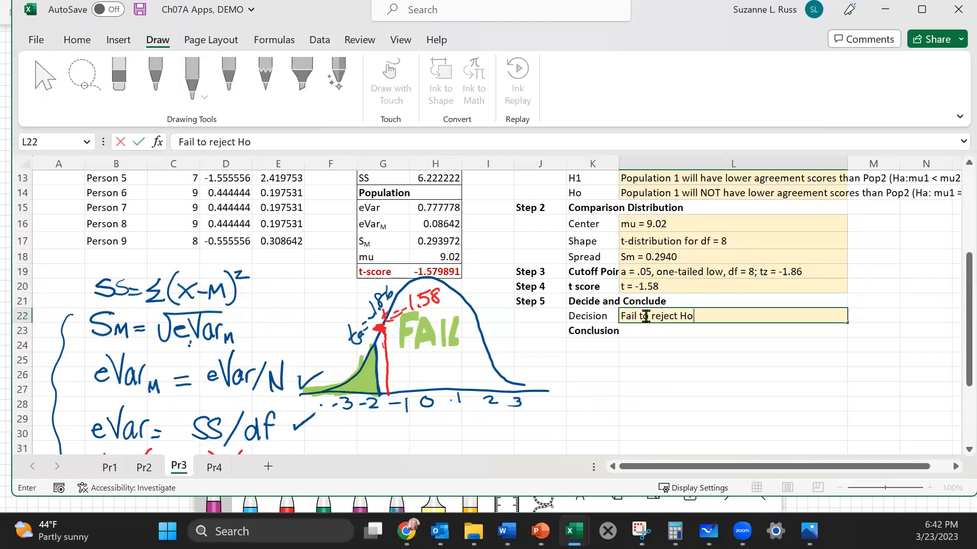
Begin the Step 5 Conclusion in L23 with "Americans belonging to a particular political party do not have"
click(639, 329)
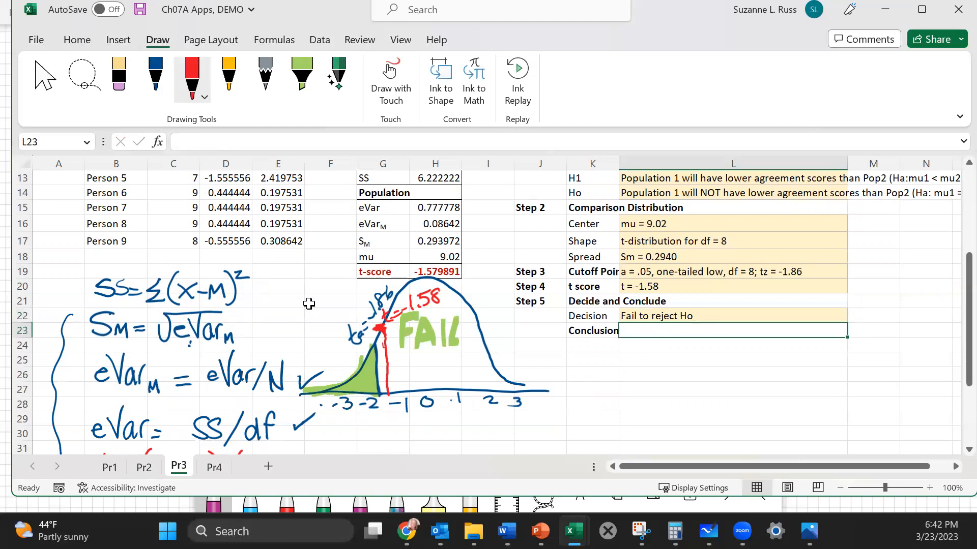
scroll(330, 296, up, 4)
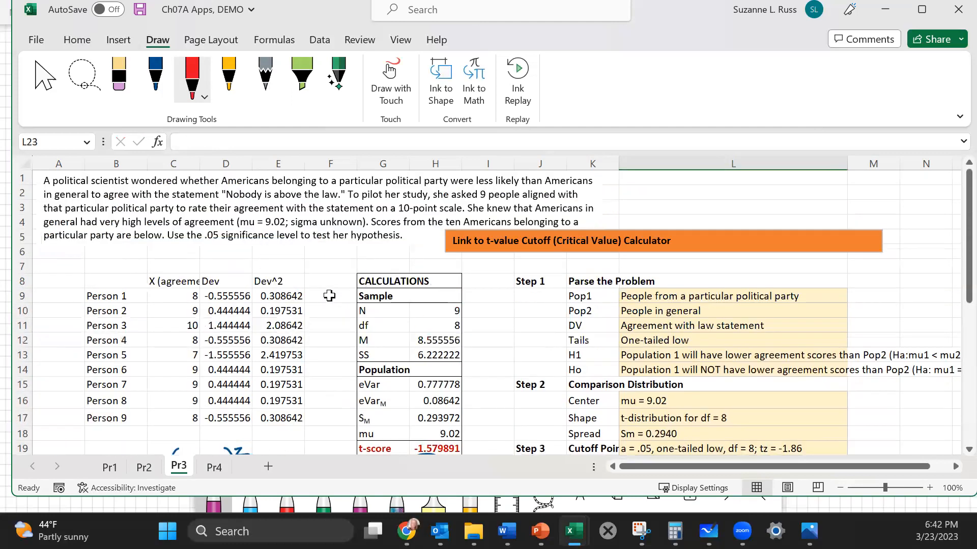
scroll(330, 295, down, 4)
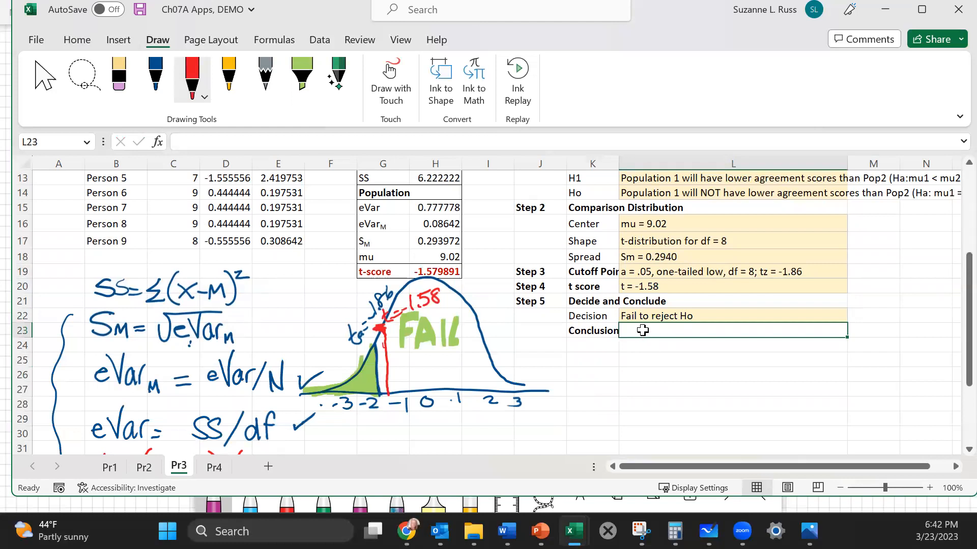
text(Americans belonging to a particular polo)
key(BackSpace)
text(i)
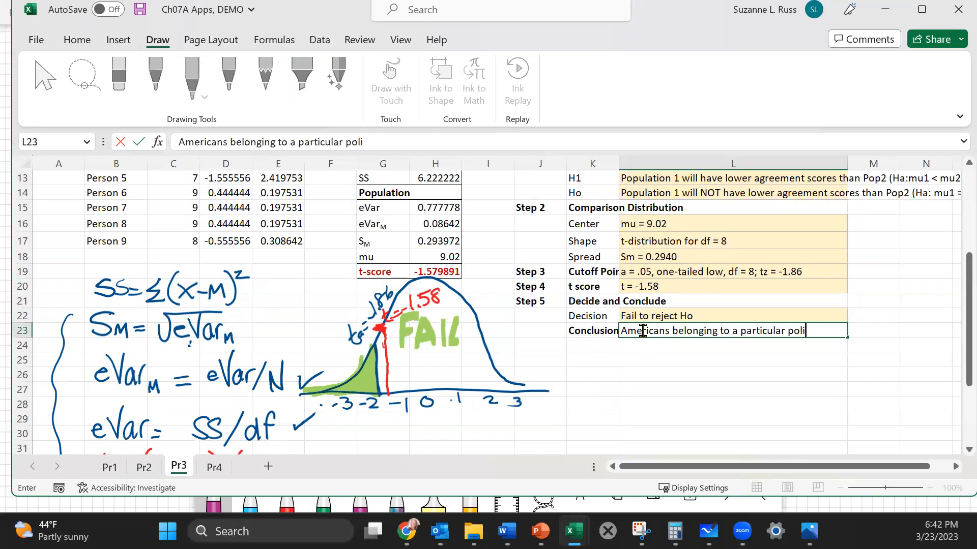
text(tical party do )
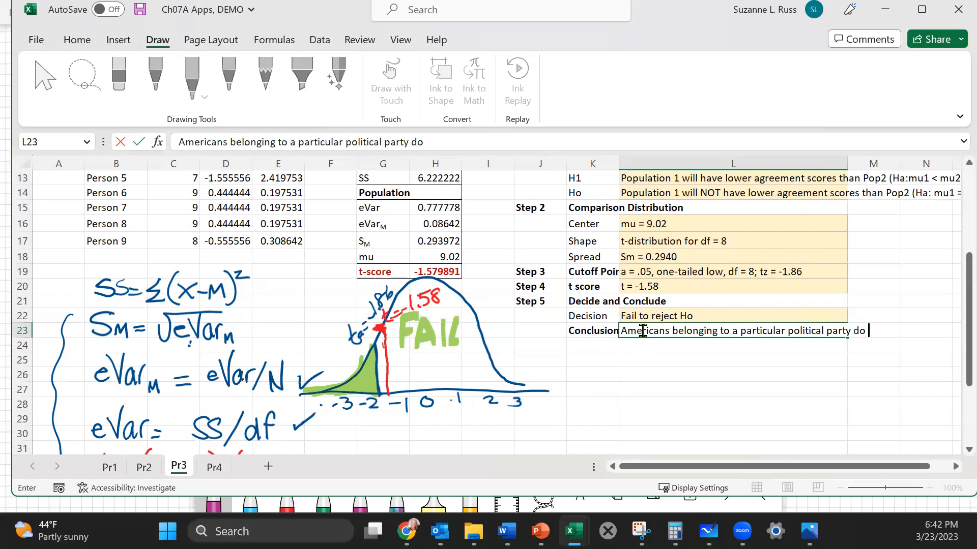
text( not have)
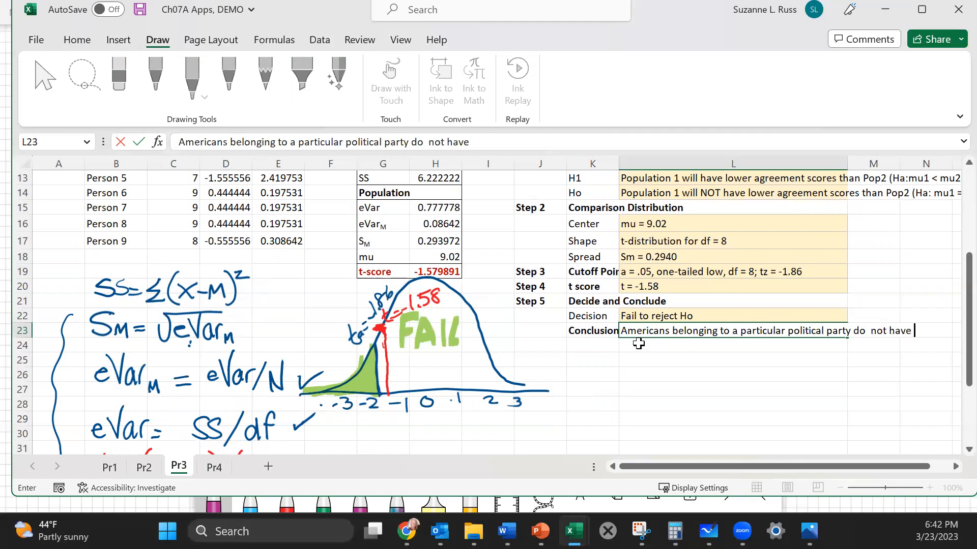
Continue the conclusion in L24 with the text: significantly lower agreement scores to the statement "Nobody
click(638, 343)
text(significa)
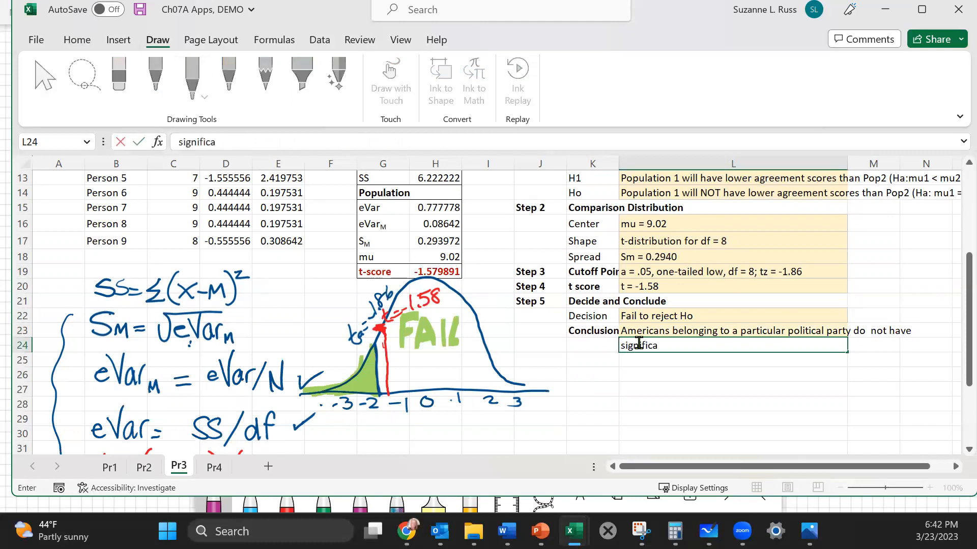
text(ntly lower a)
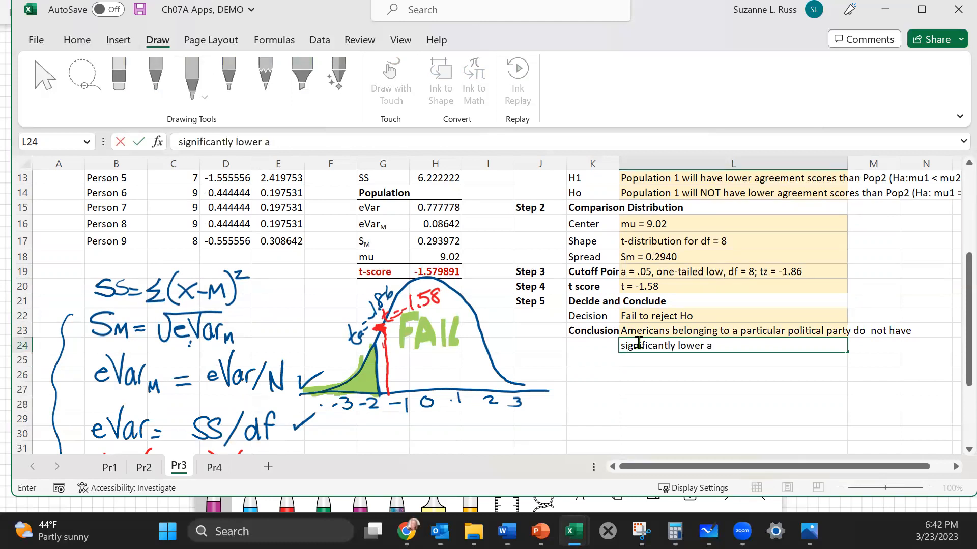
text(greement s)
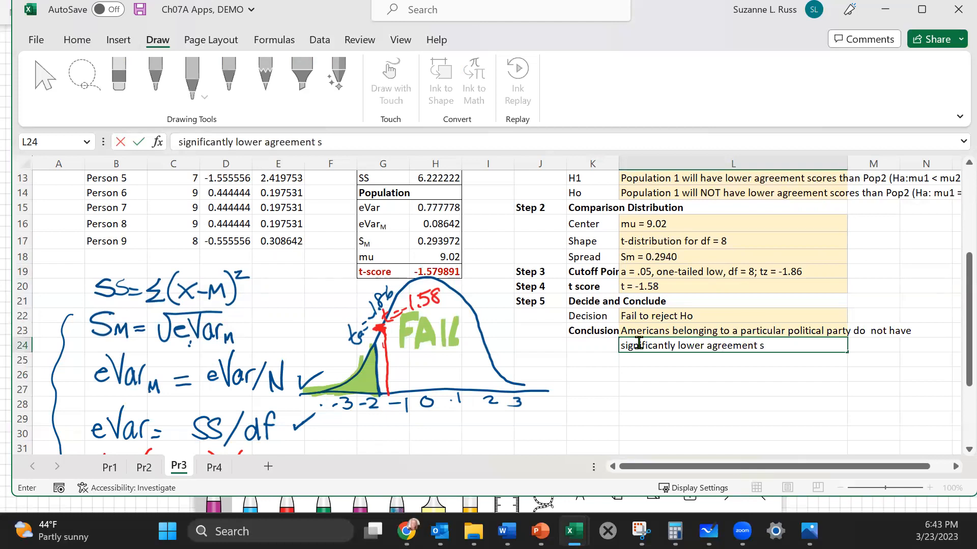
text(cores to the statement "Nobody)
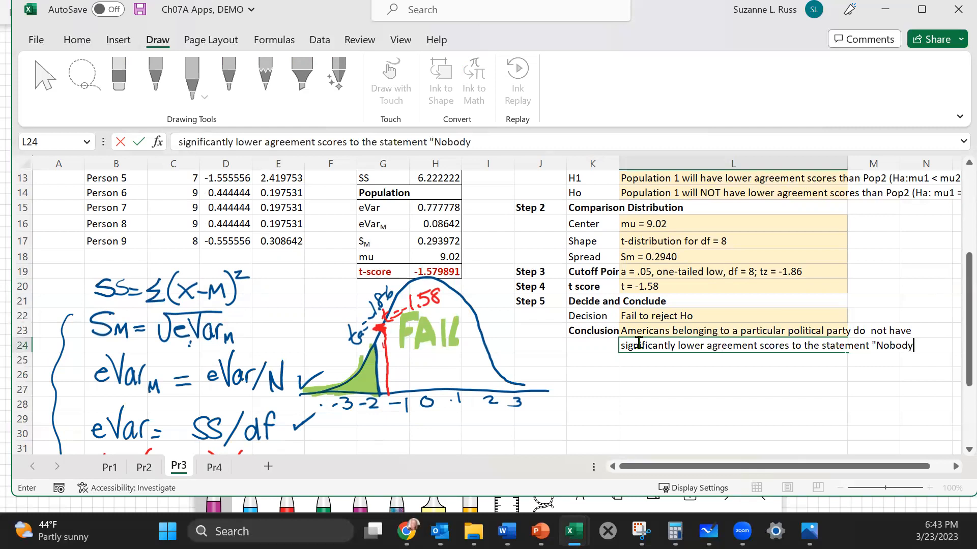
Finish the conclusion in L25 with the text: is above the law" than Americans in general (t(8) = -1.58, ns)
click(631, 358)
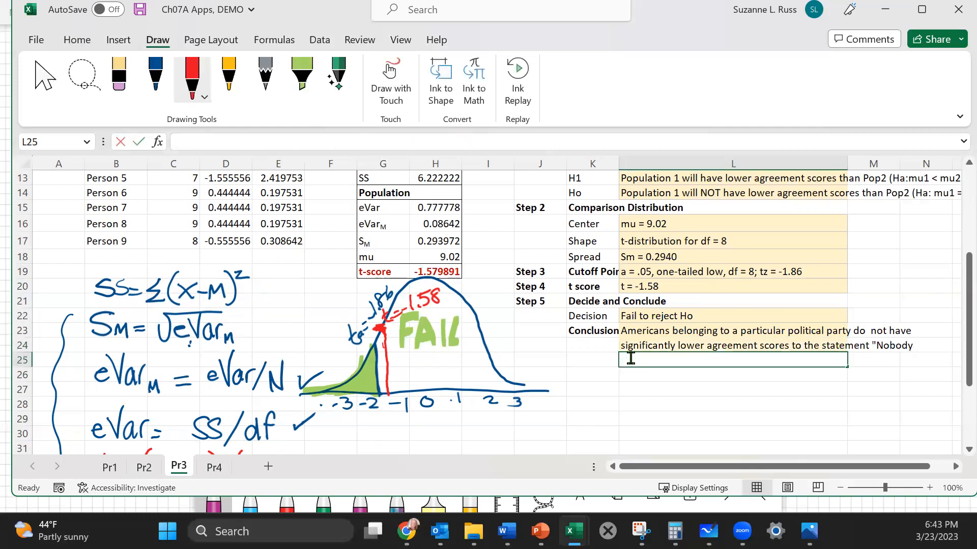
text(is above the law" than)
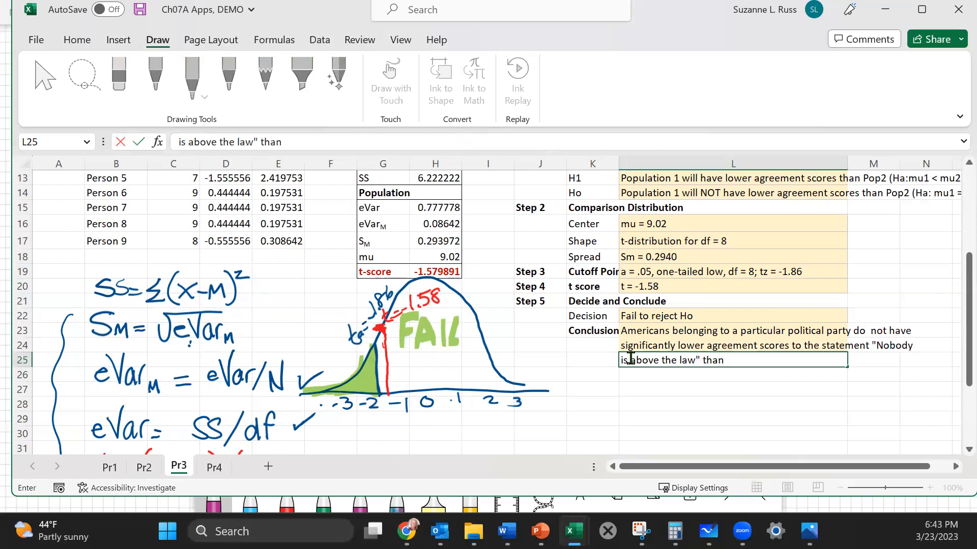
text( AMerican)
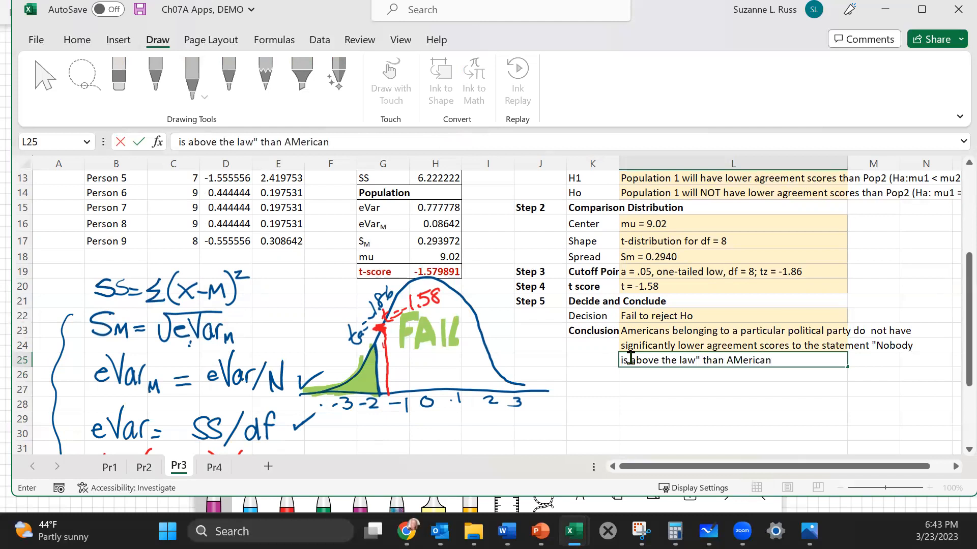
text(s in genera)
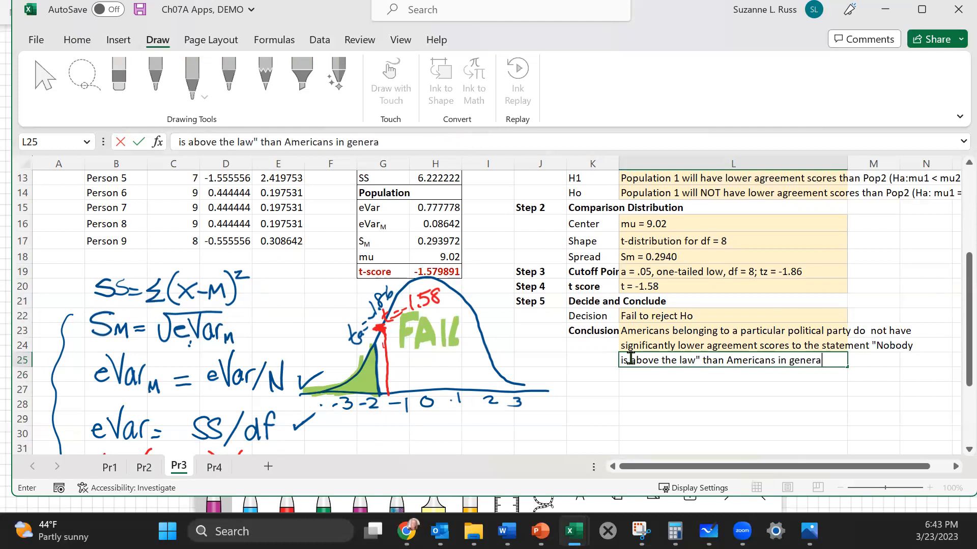
text(l (t(8) = -1.)
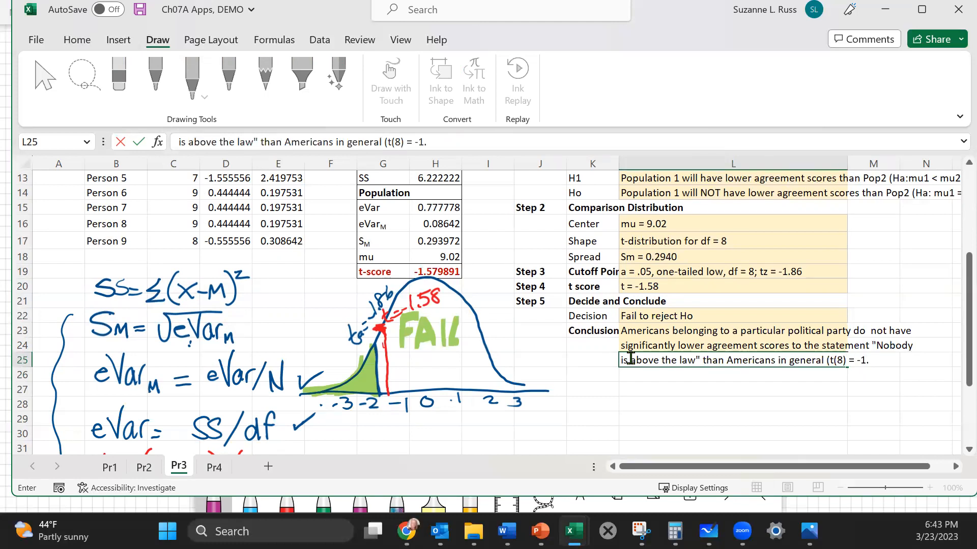
text(58, ns).)
click(645, 426)
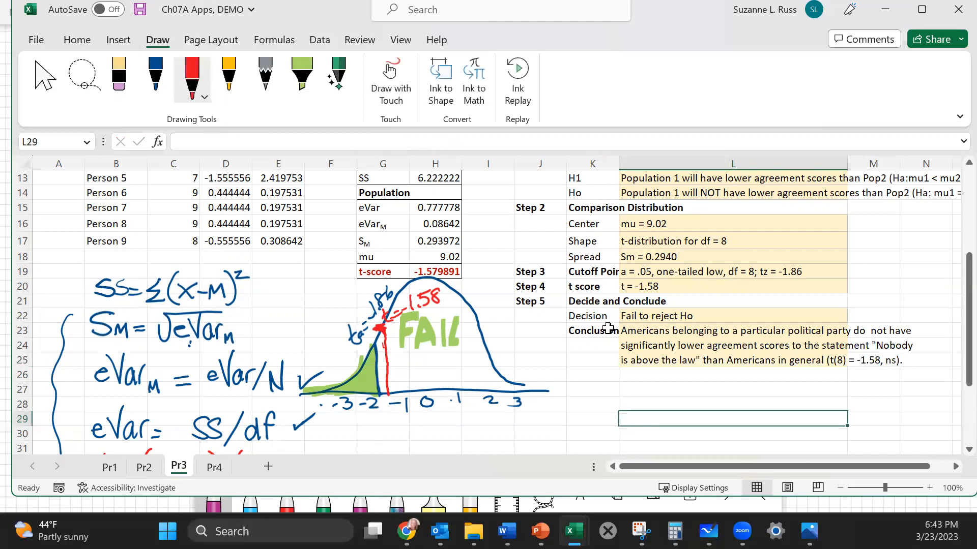